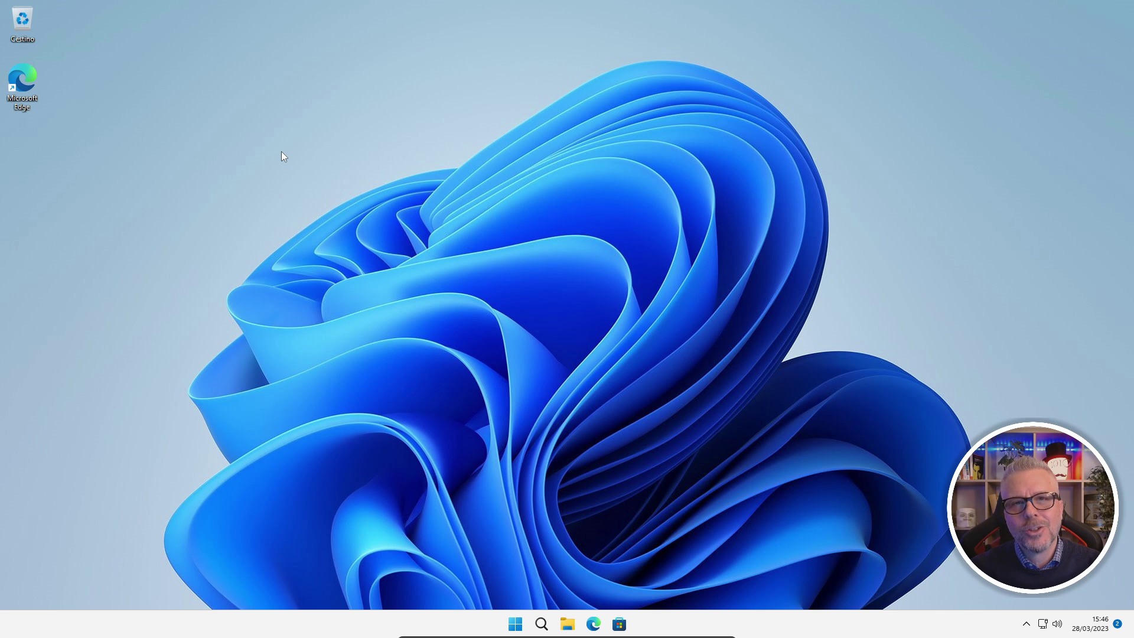
Step: Launch Edge, maximize its window, and go to bing.it to load the Bing homepage
double_click(23, 81)
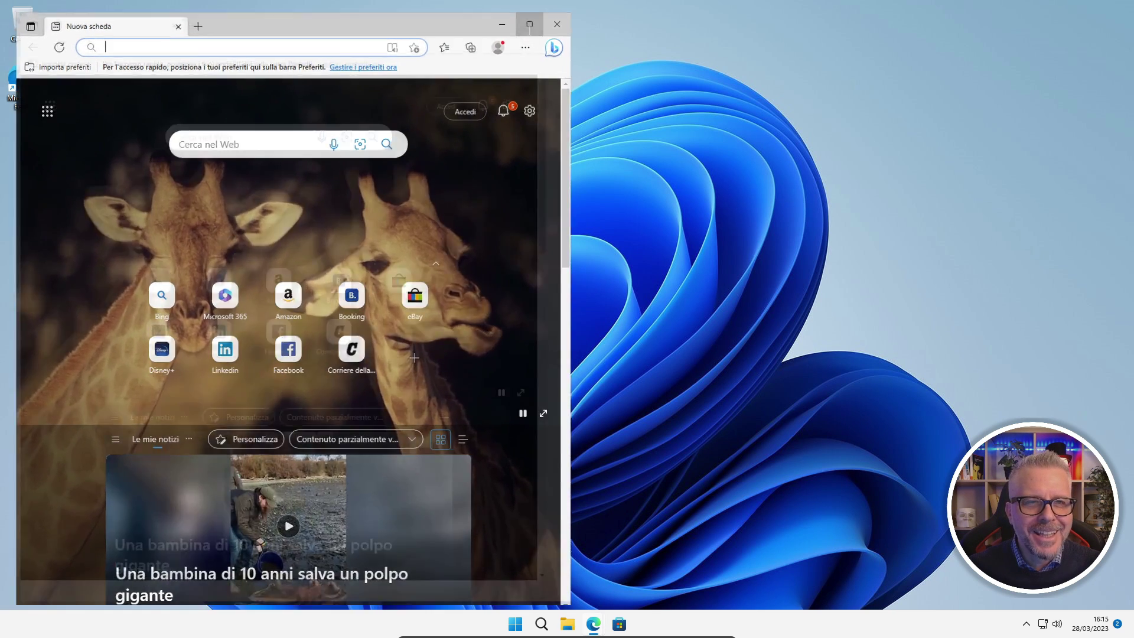
click(529, 27)
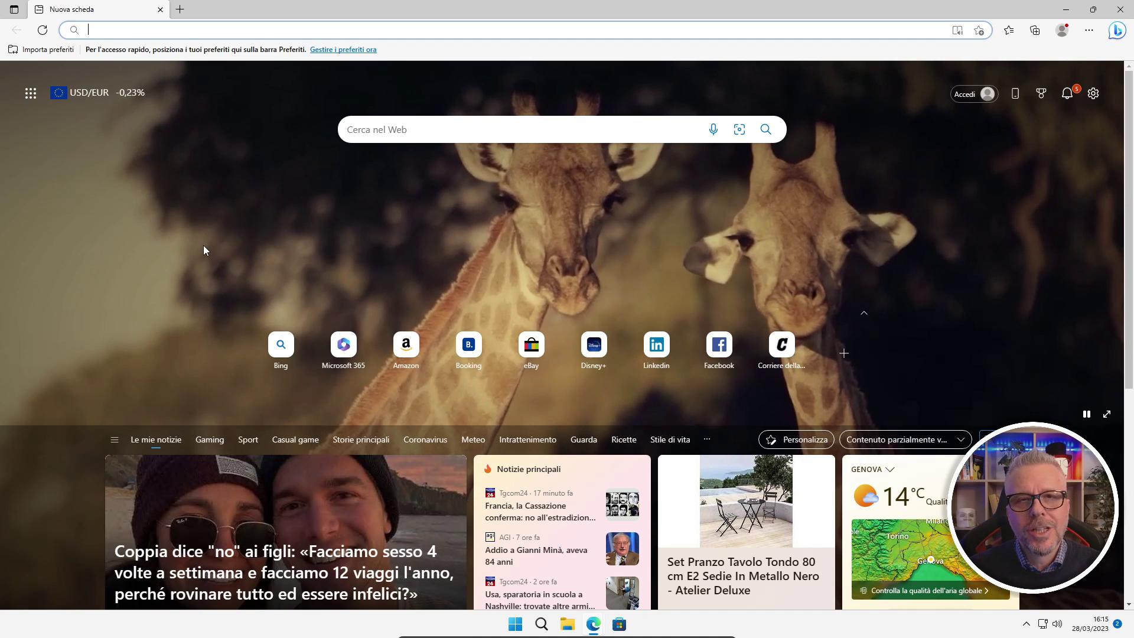
click(193, 30)
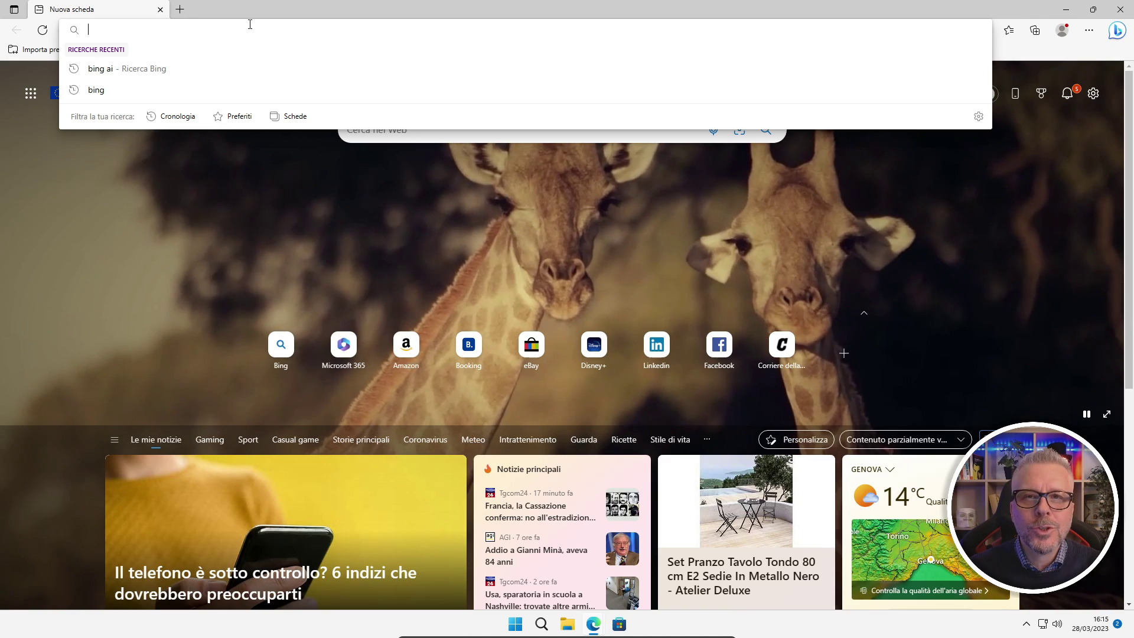
text(bing.it)
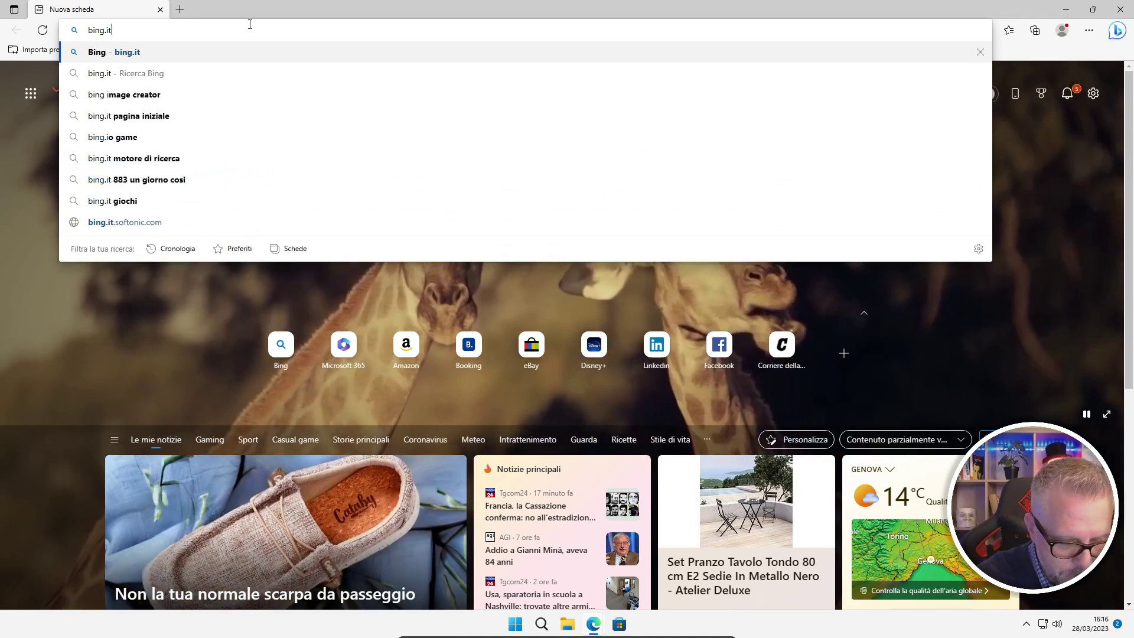
key(Return)
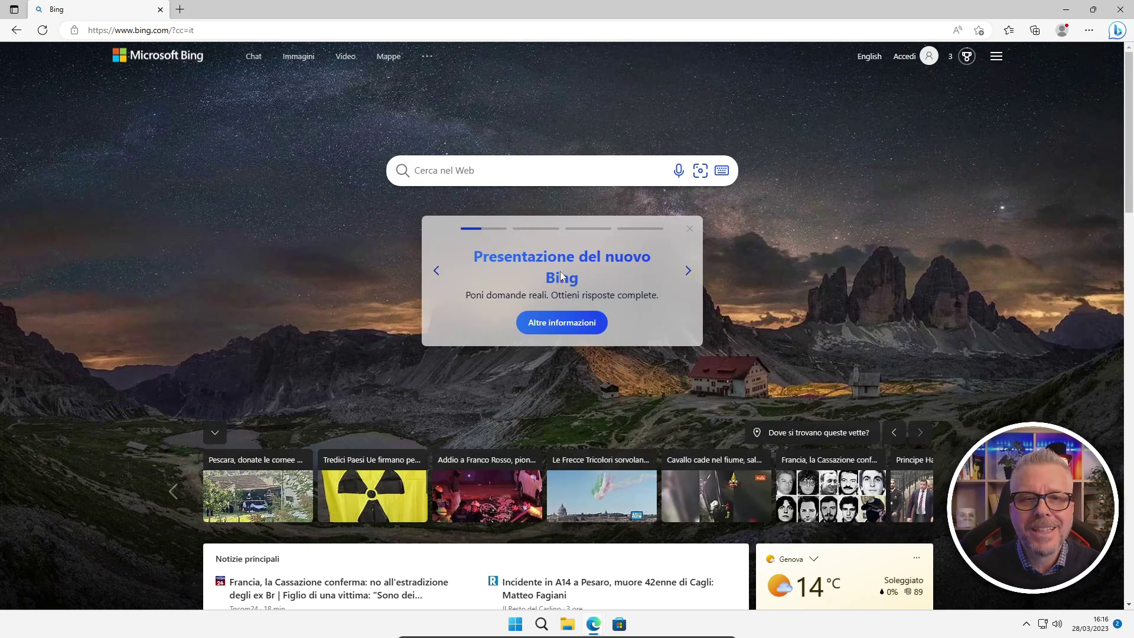
Step: Open Altre informazioni, then follow the sign-in page's link to create a new Microsoft account
click(563, 329)
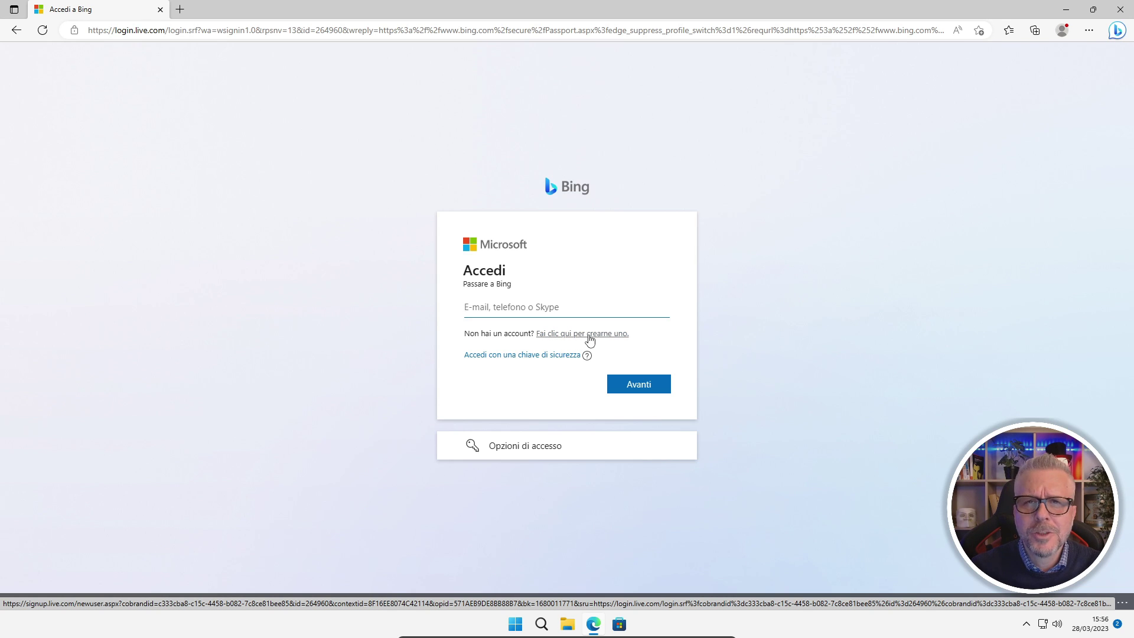
click(588, 335)
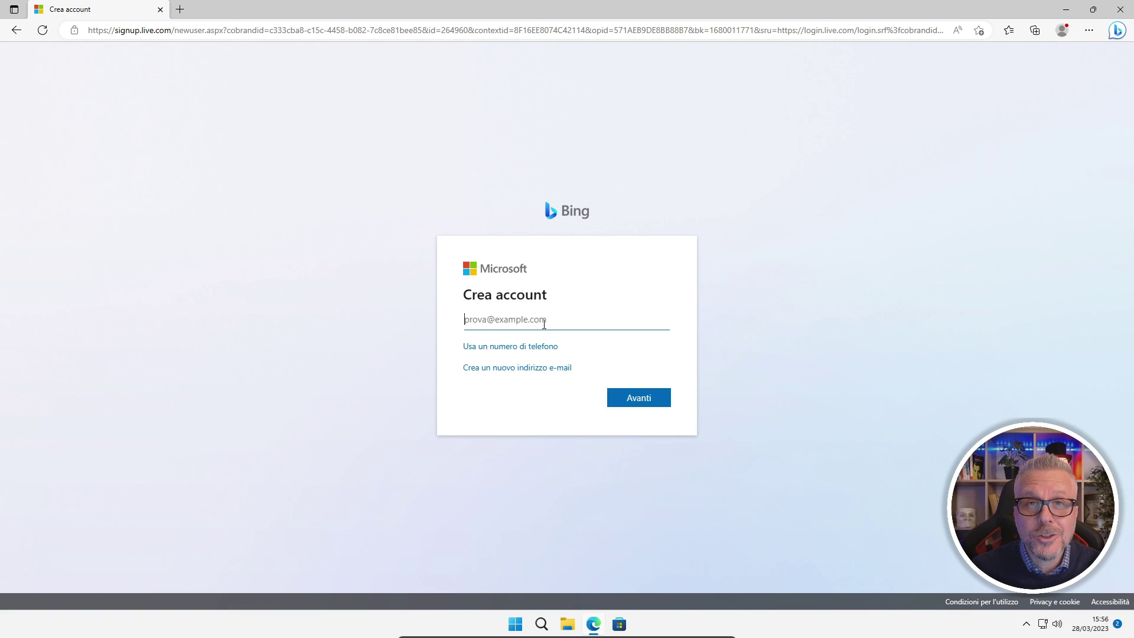
Step: Enter the new account's e-mail and a password, then fill in first and last name and continue
text(...)
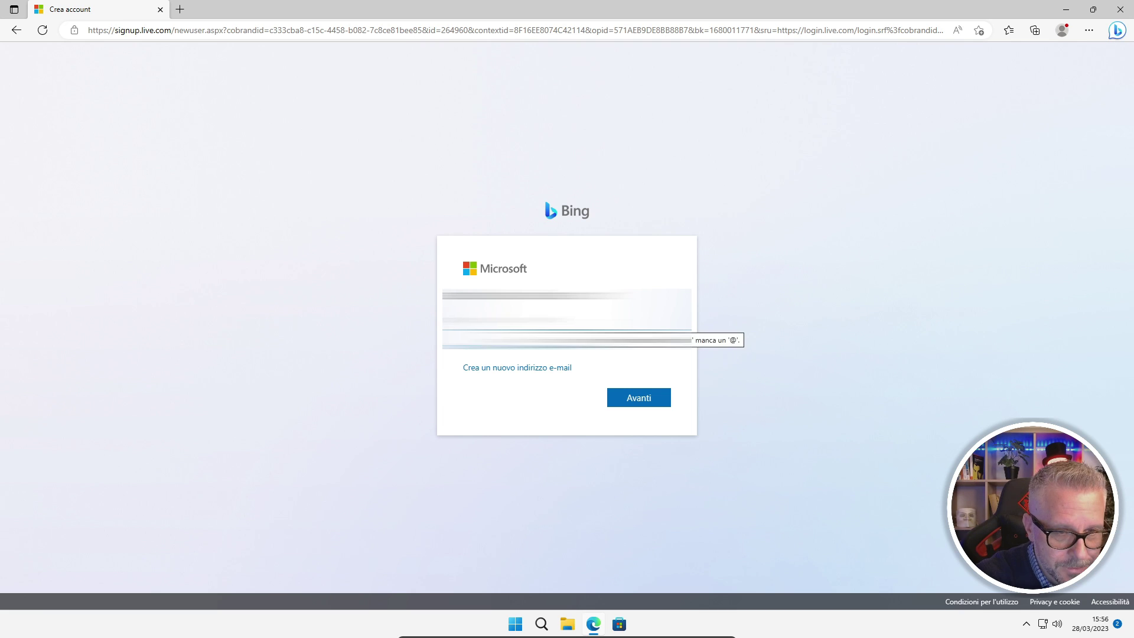
click(640, 399)
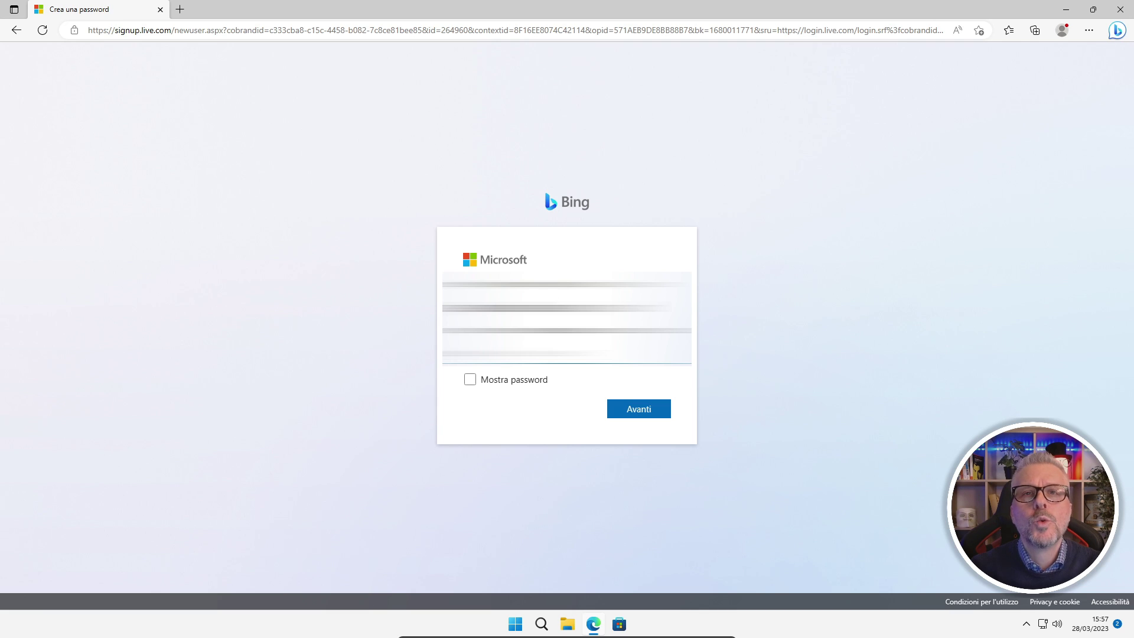
text(...)
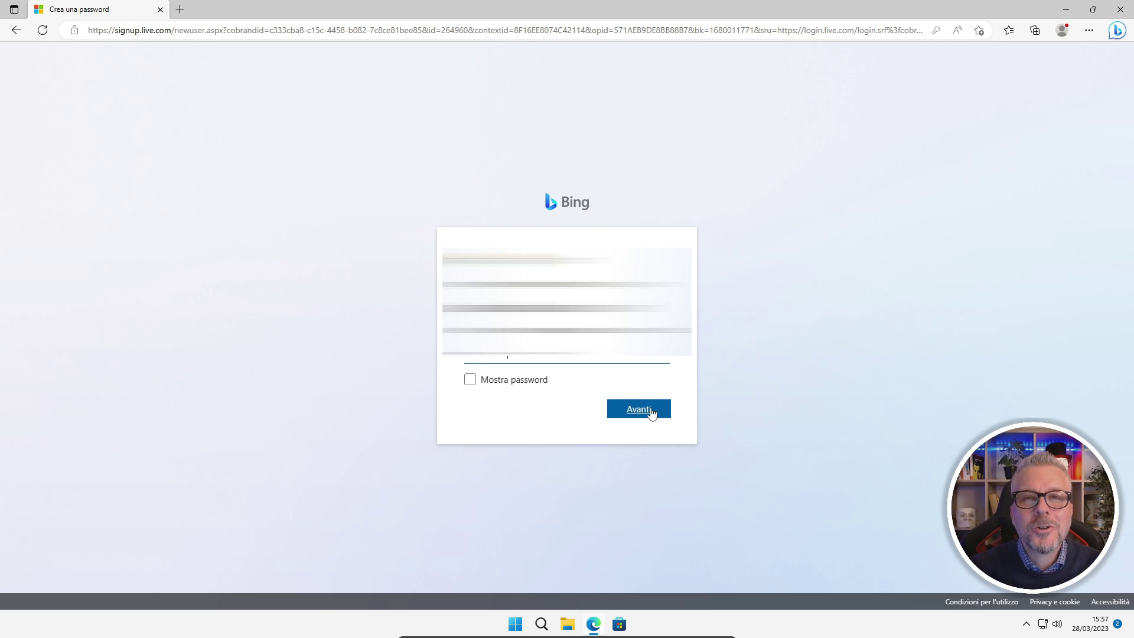
click(652, 413)
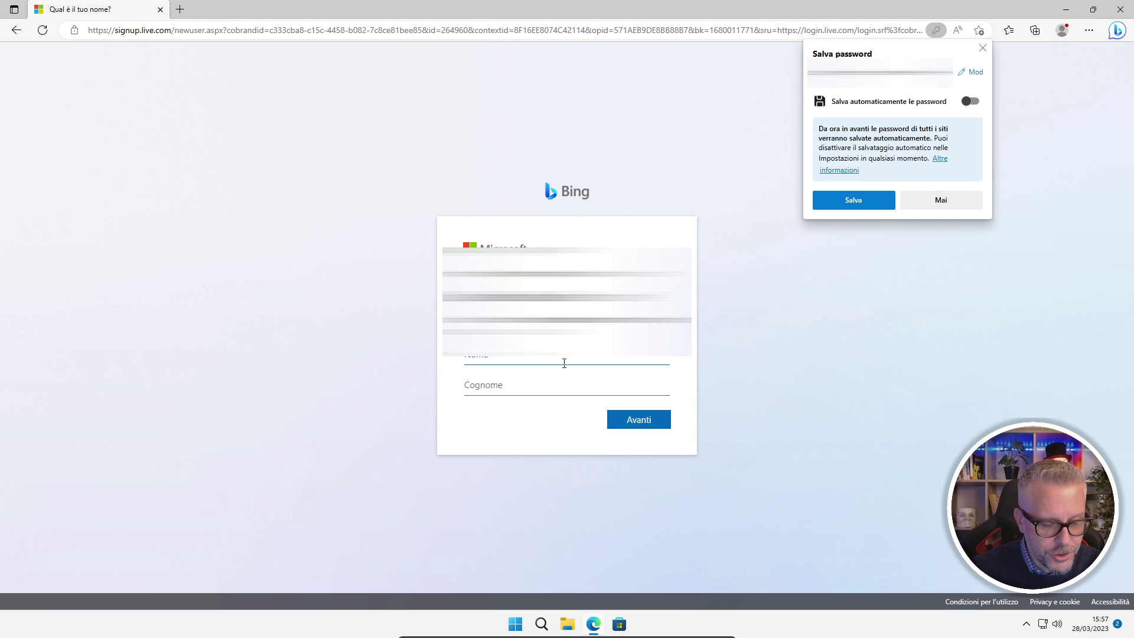
key(Tab)
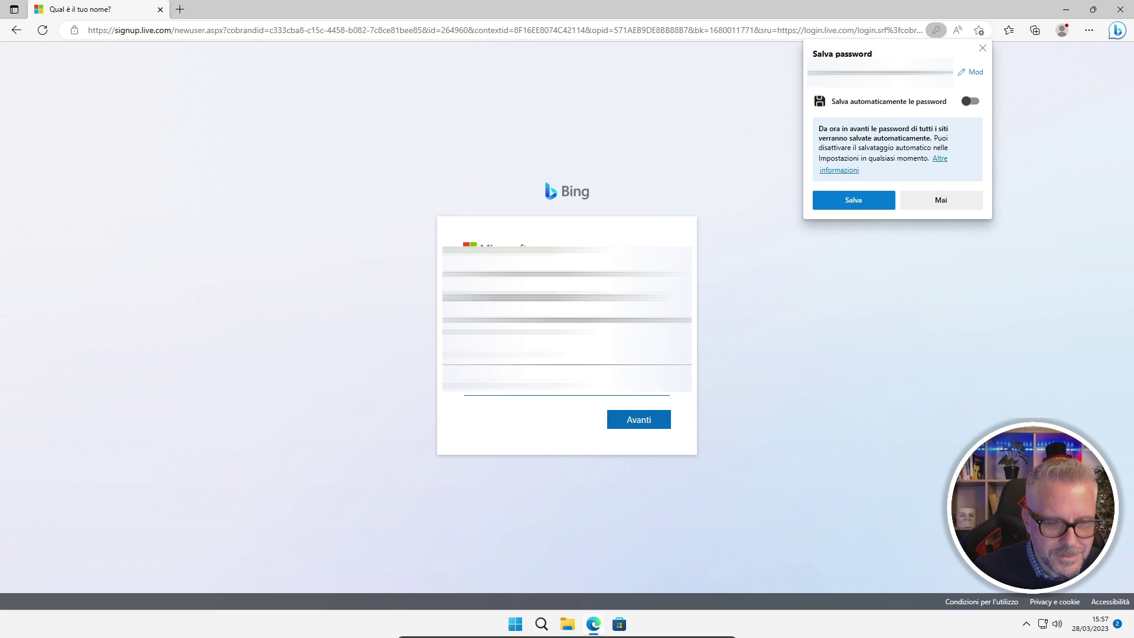
click(638, 423)
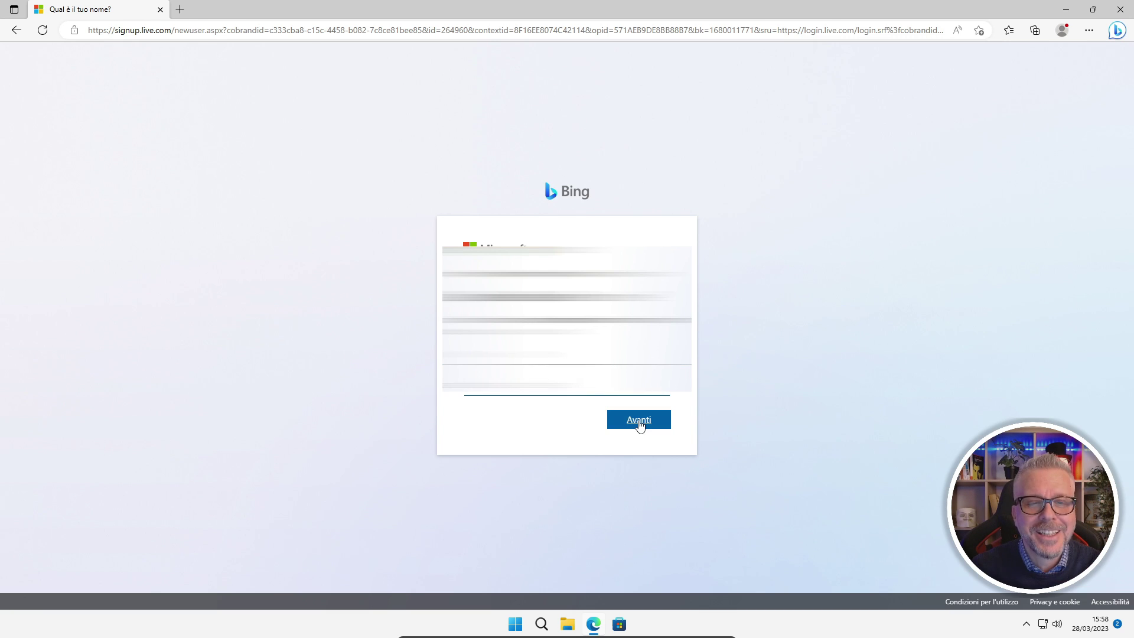
click(639, 423)
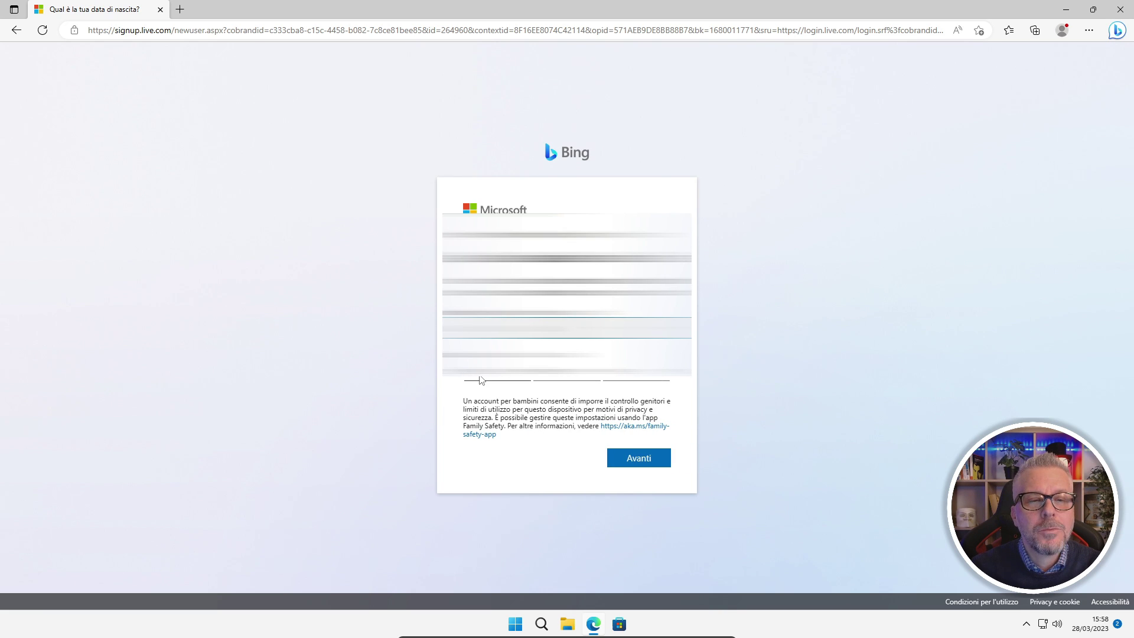
click(481, 379)
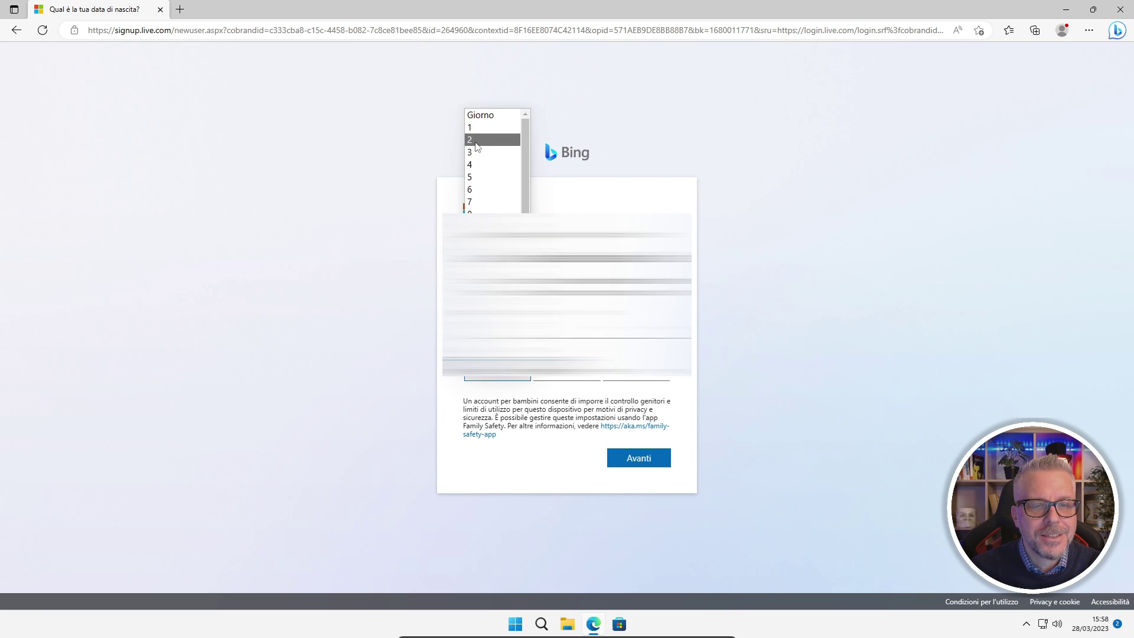
click(473, 141)
click(565, 371)
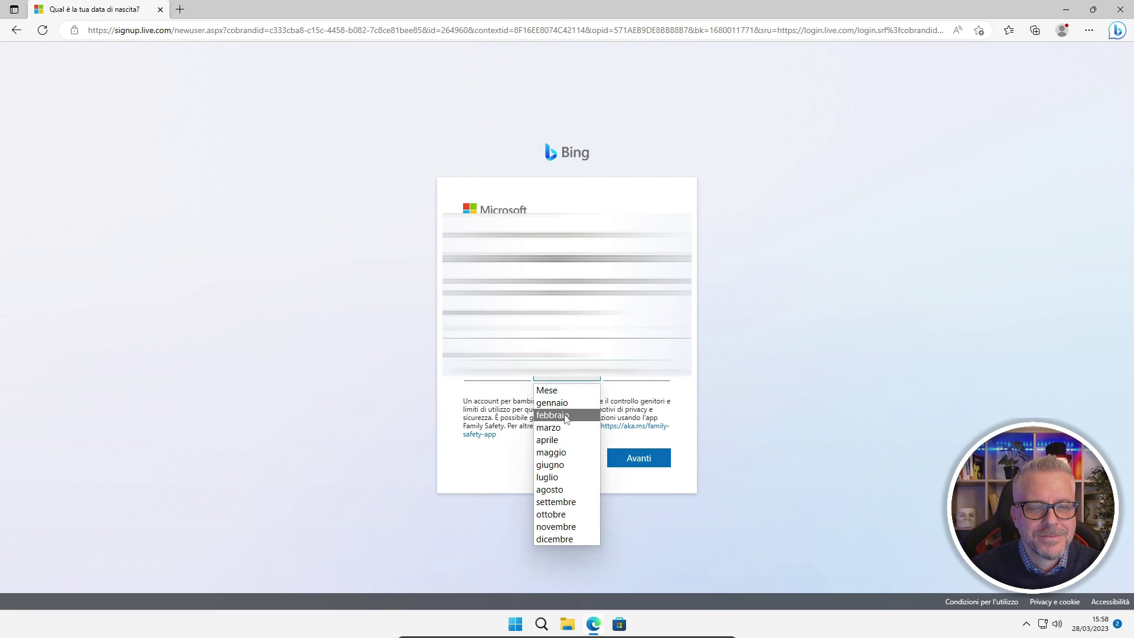
click(551, 465)
click(642, 377)
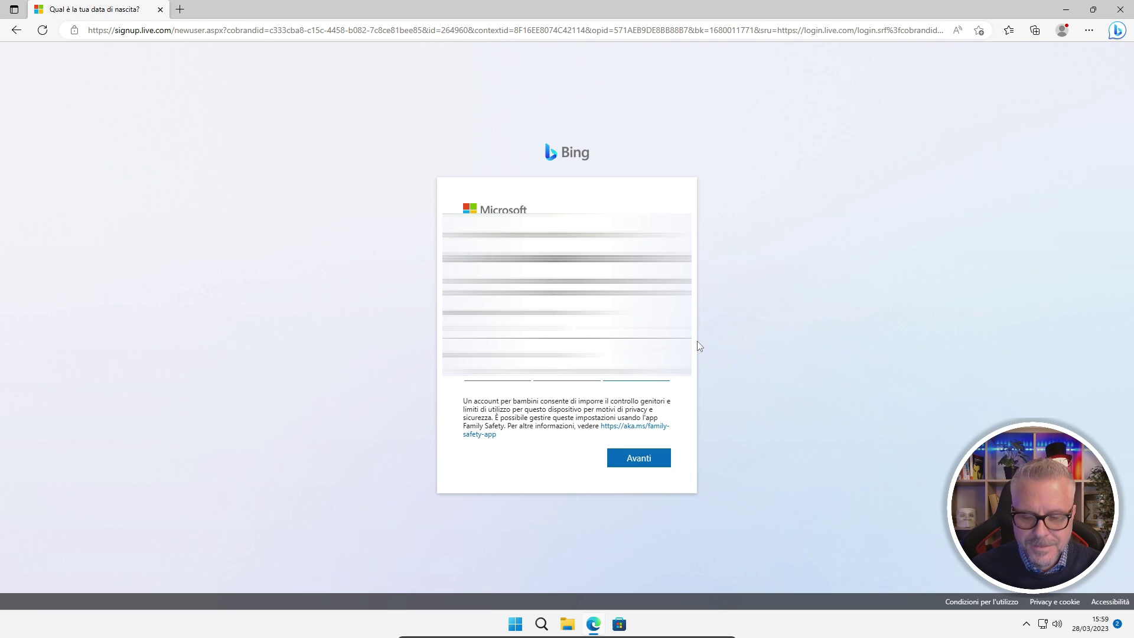
text(1975)
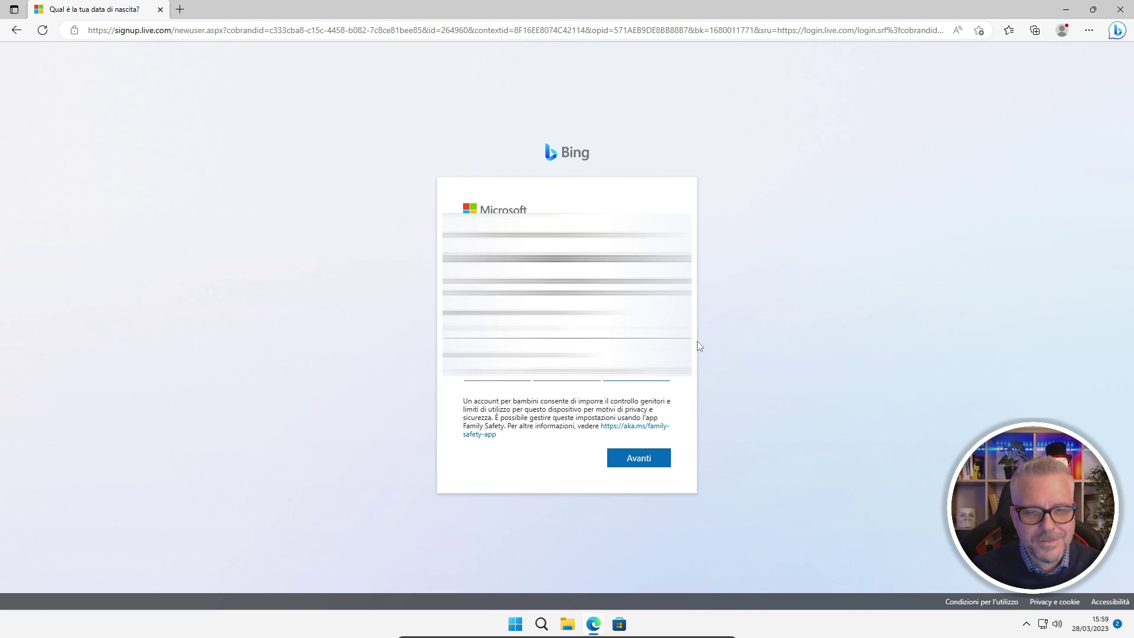
click(642, 463)
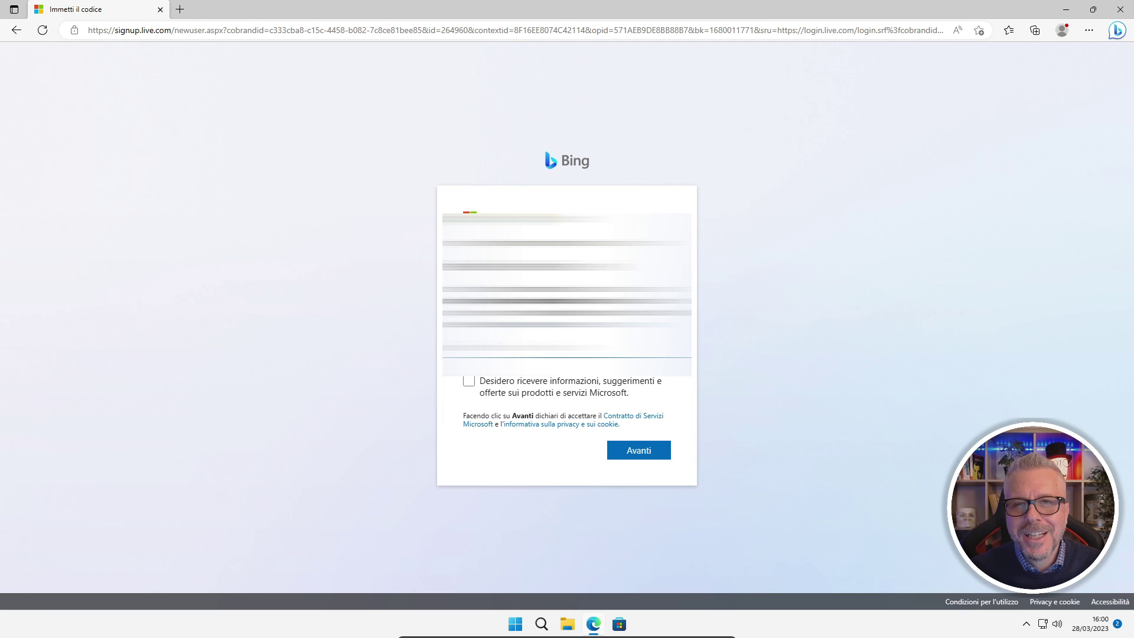
text(1)
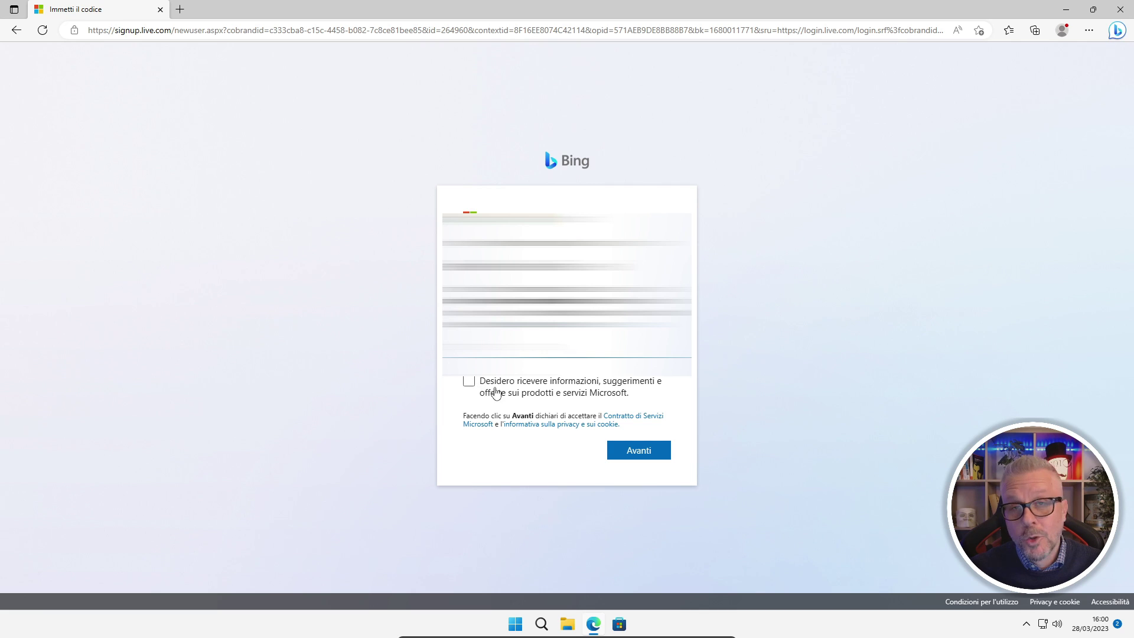
click(647, 452)
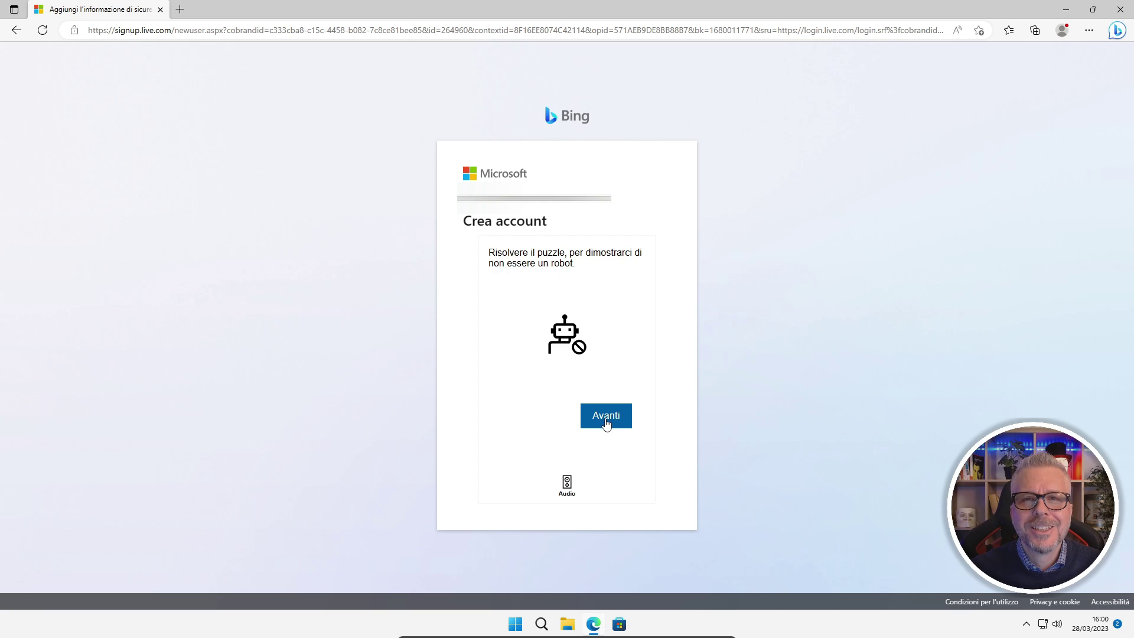
Step: Start the puzzle, rotate the pink animal twice to face the hand's direction, and submit it
click(606, 425)
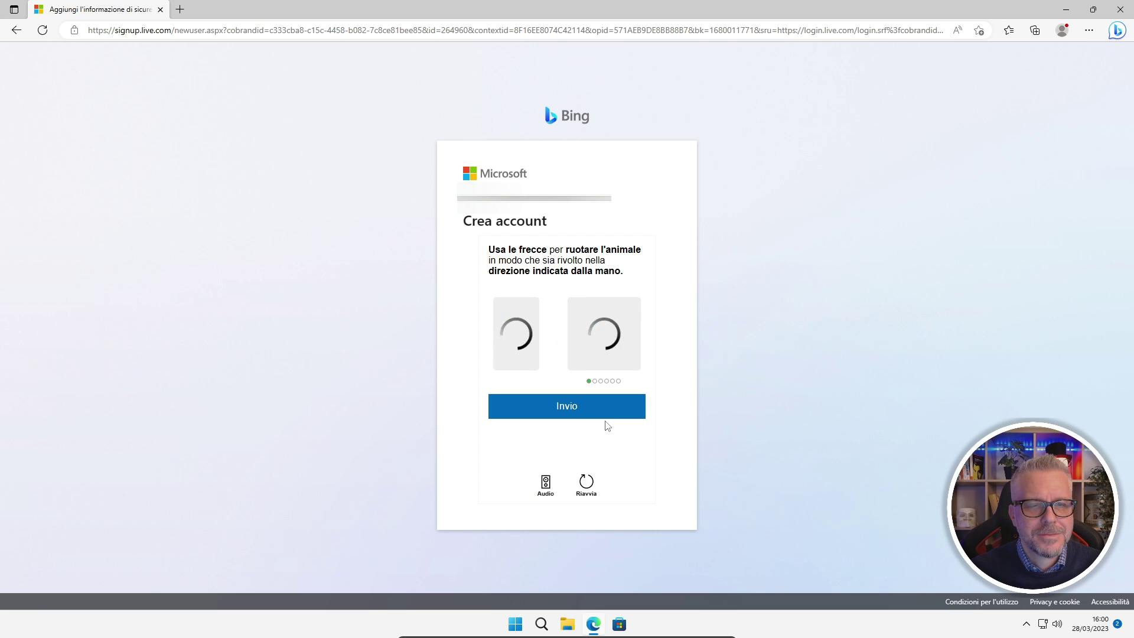
click(633, 363)
click(633, 363)
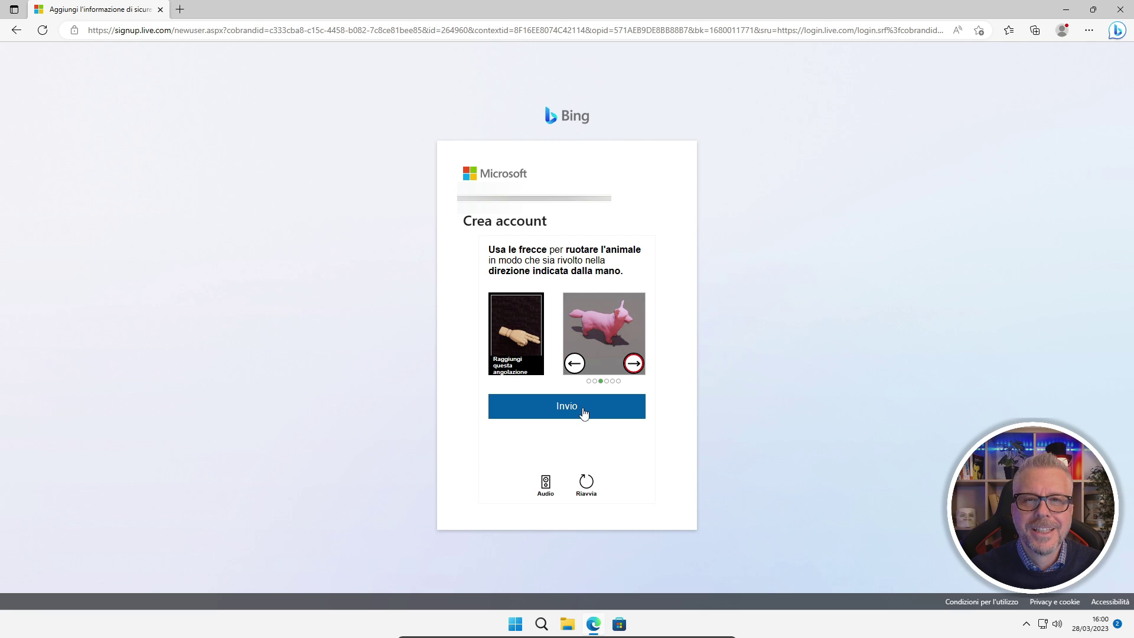
click(582, 415)
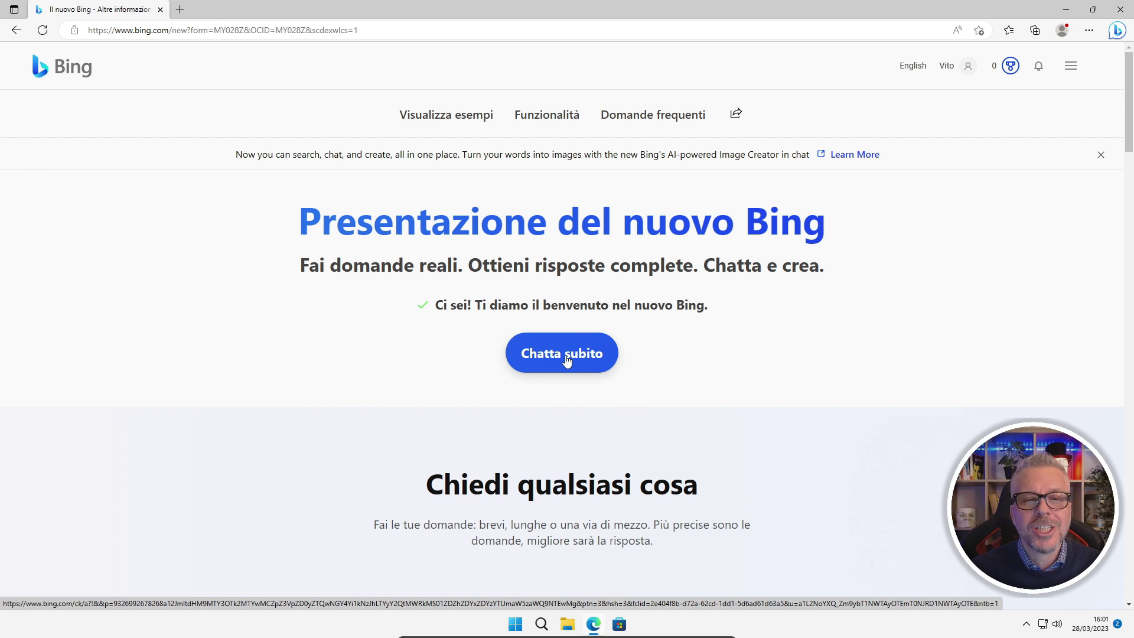
Step: Use Chatta subito on the new Bing page to open Bing AI chat
click(567, 358)
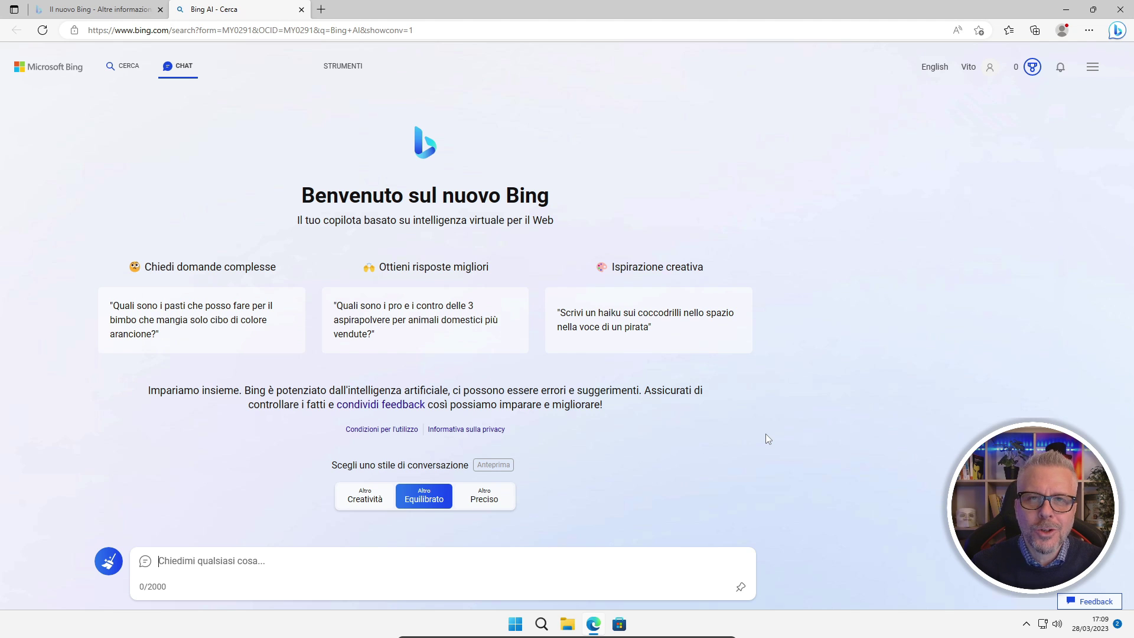
Step: Open google.it in a new browser tab
click(320, 9)
click(409, 26)
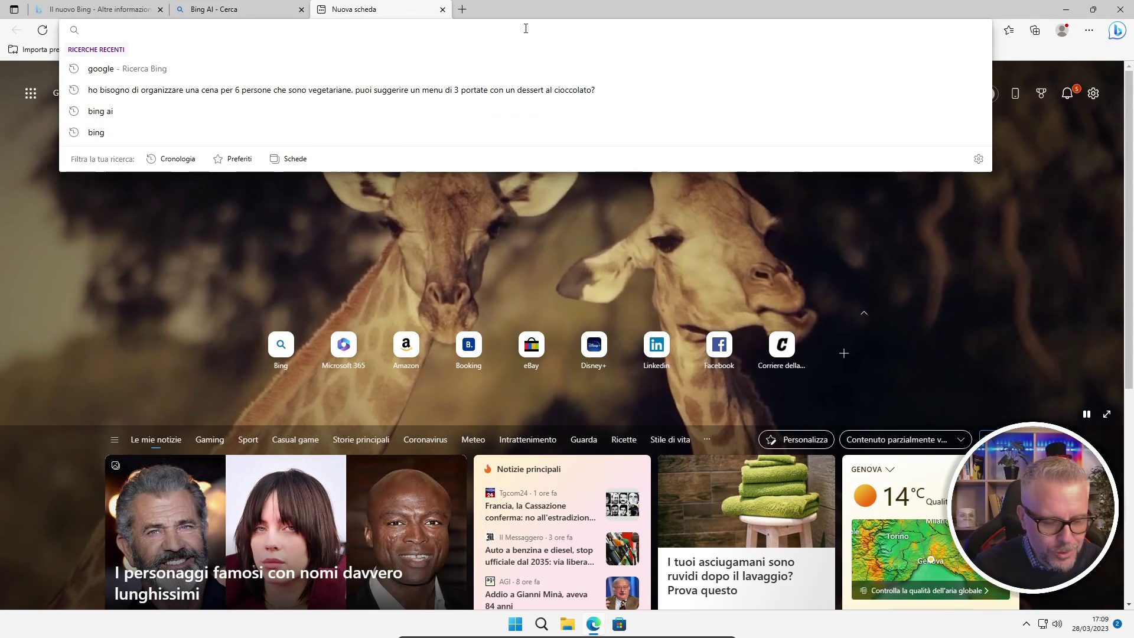
text(google.it/webhp?hl=it&sa=X&ved=0ahUKEwjD7oLC_f79AhWBR_EDHQ_6CL4QPAgI)
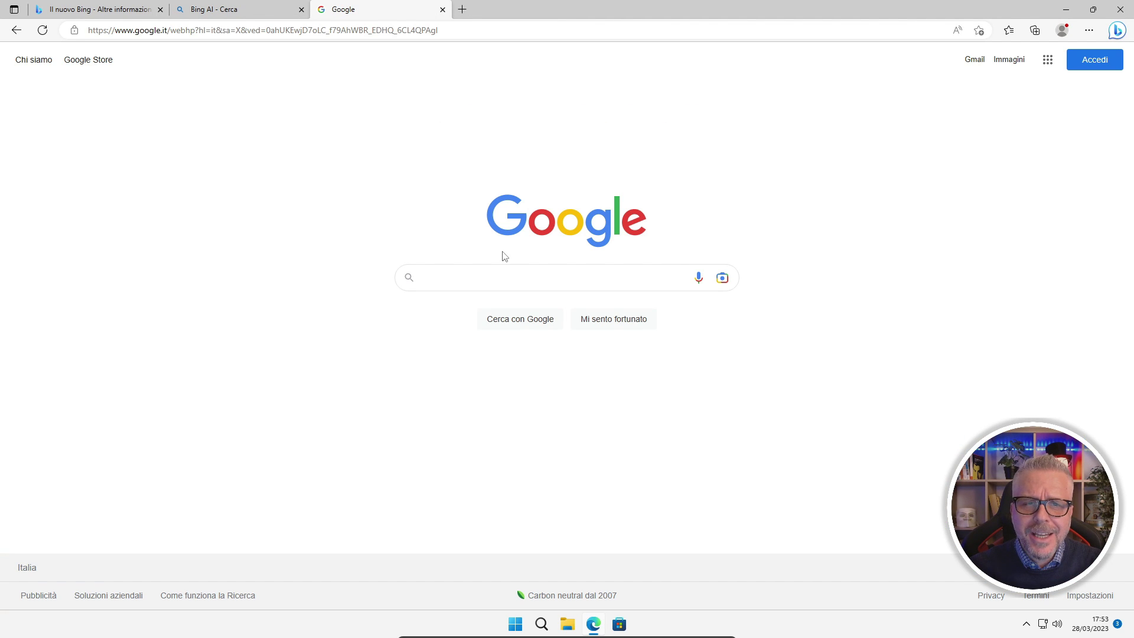
Step: Search Google for 'riassunto di cappuccetto rosso in cento parole'
click(483, 277)
text(riassun)
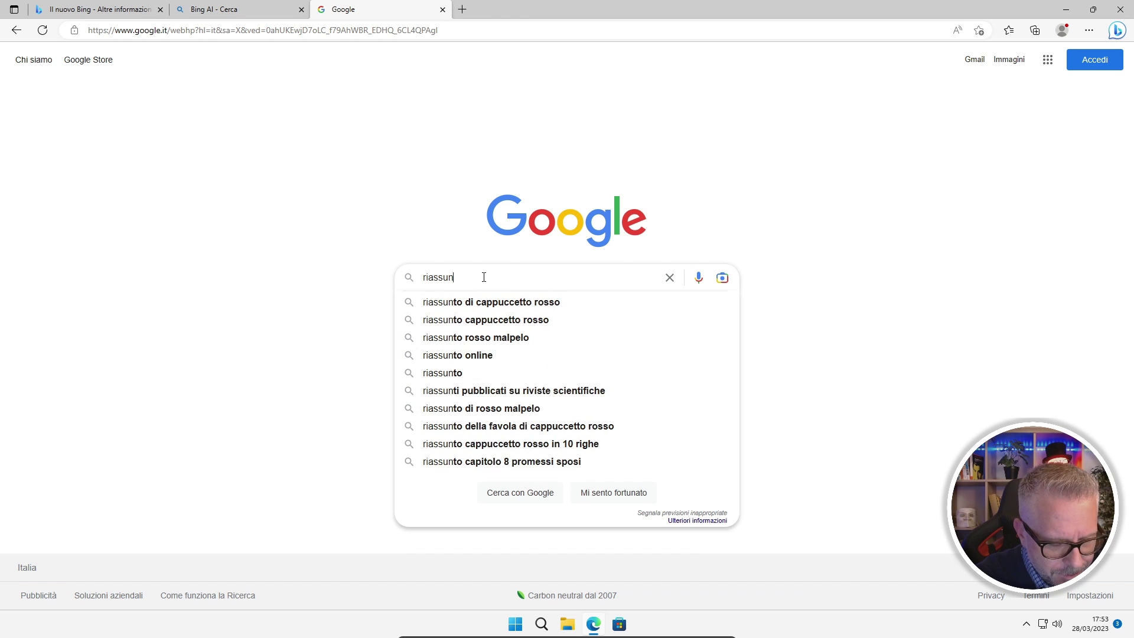
text(to di cappuccetto ros)
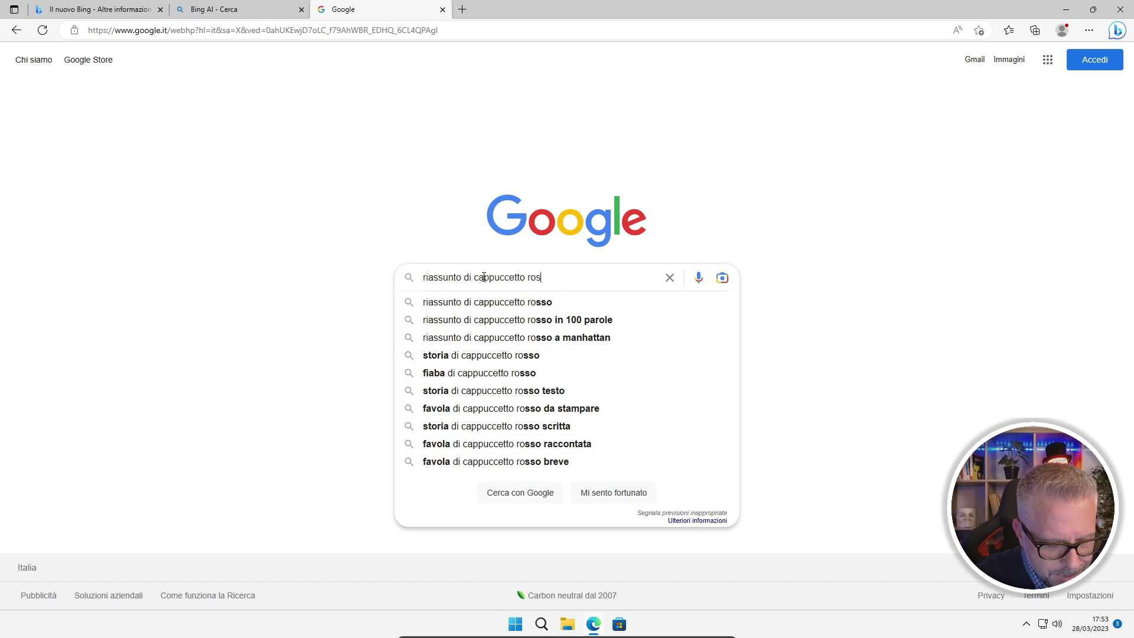
text(so in cento parole)
key(Return)
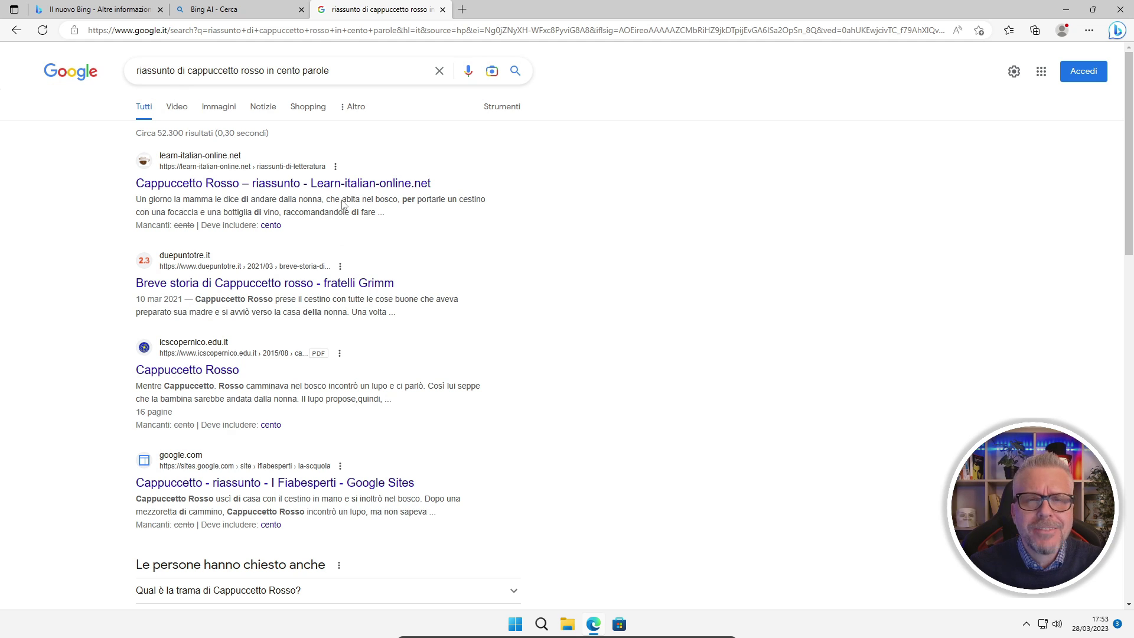
Step: Send 'riassunto di cappuccetto rosso in cento parole' to Bing Chat in the Bing AI tab
click(246, 9)
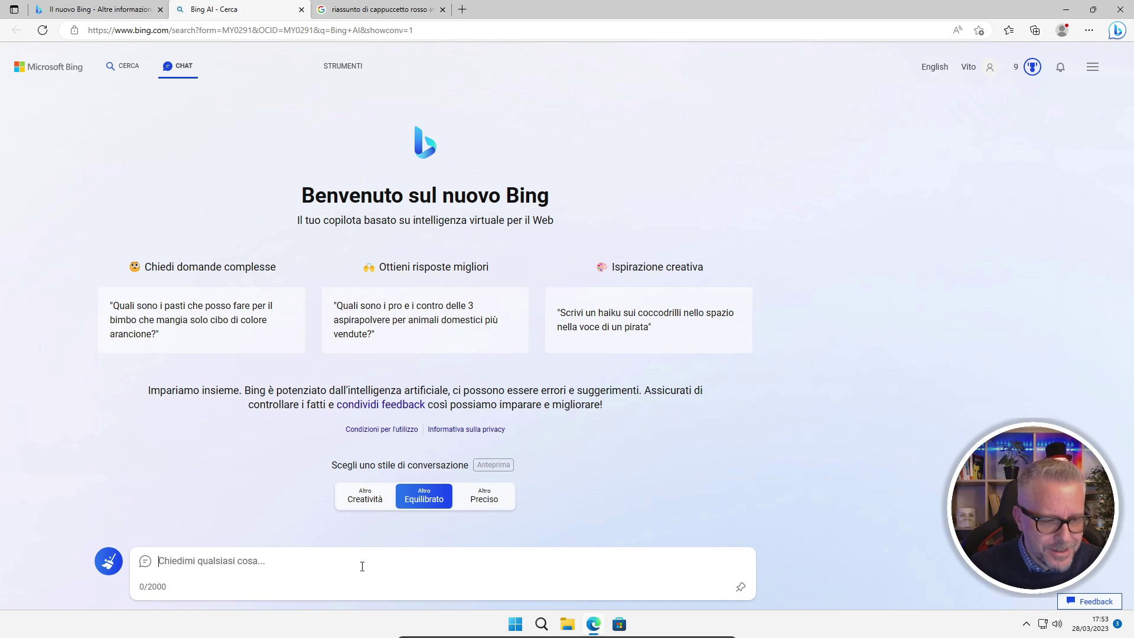
text(riassunto di cappu)
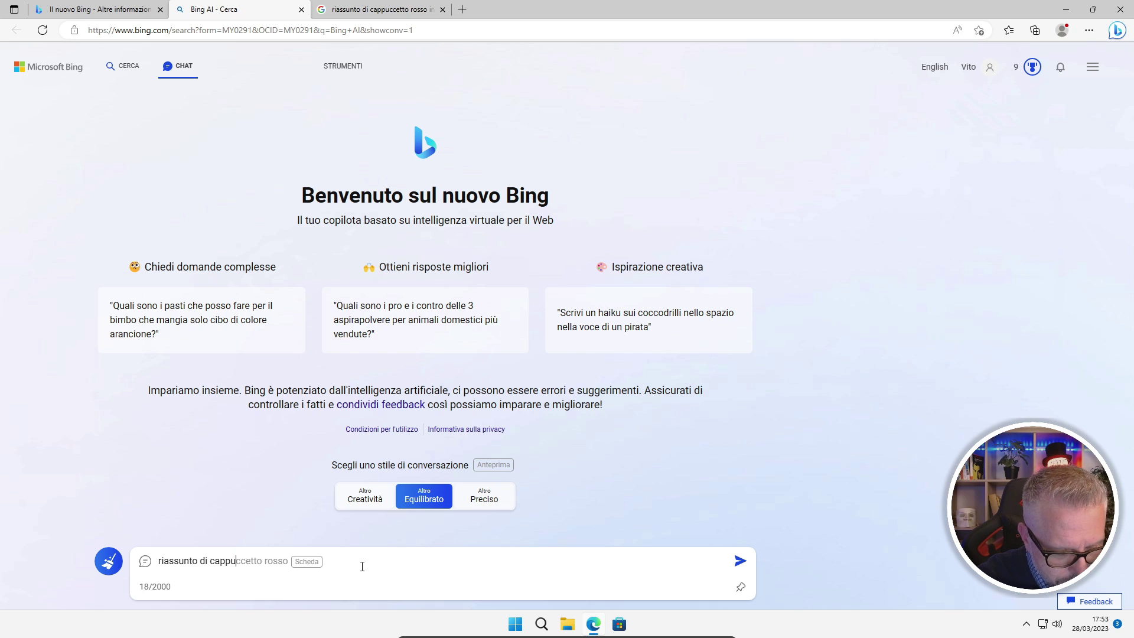
text(ccetto rosso in cento pa)
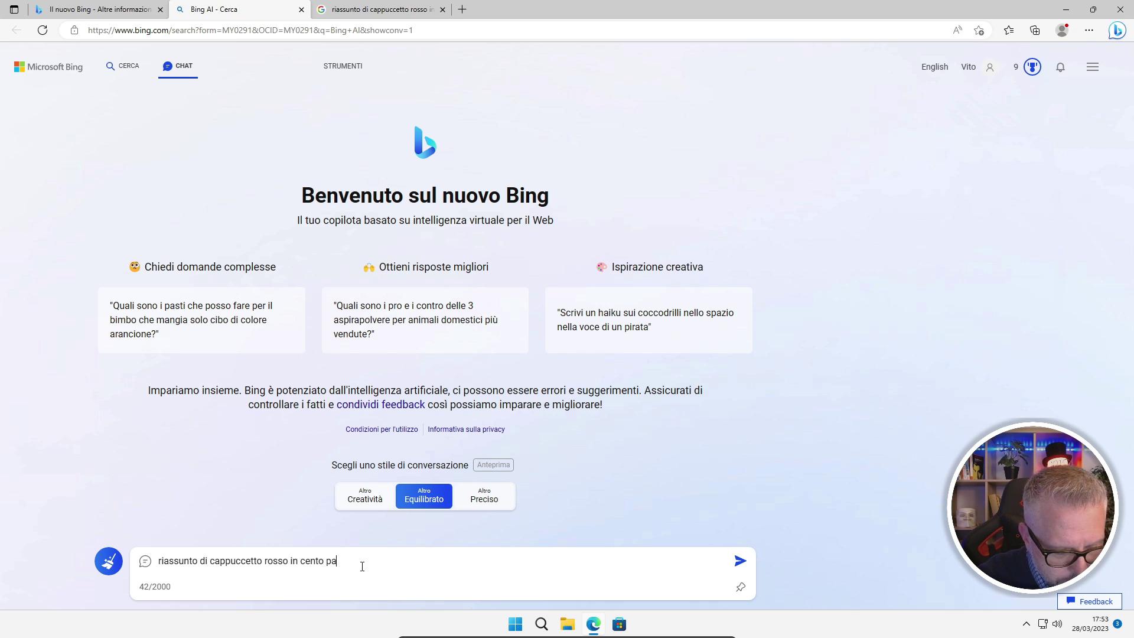
text(role)
key(Return)
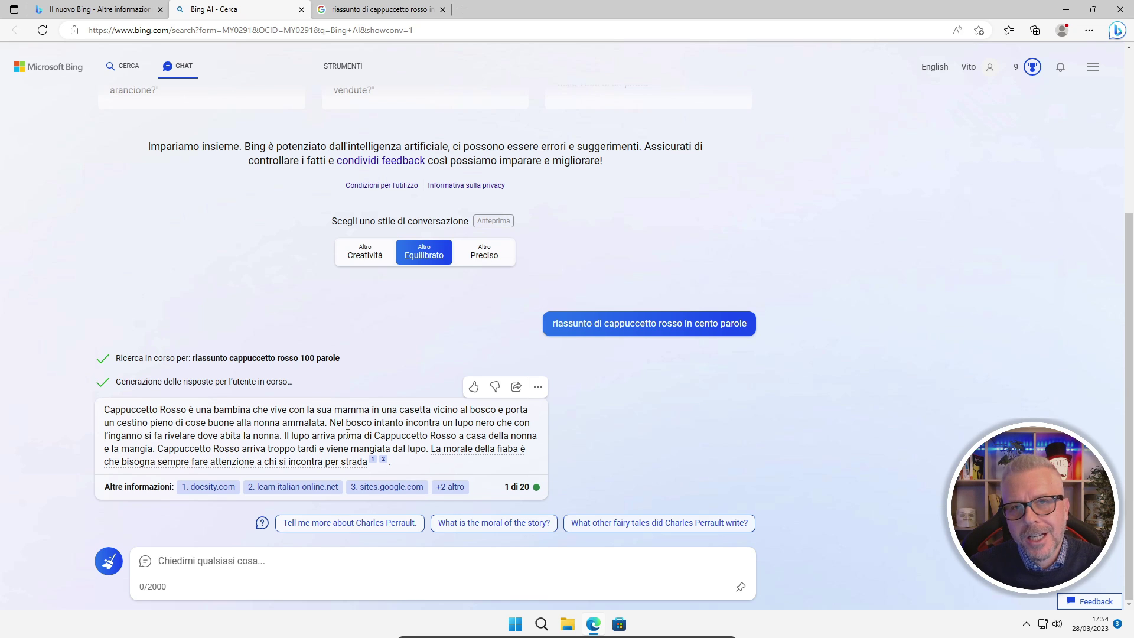
Step: Switch between the Google results and Bing AI tabs to compare answers, ending on Google
click(354, 9)
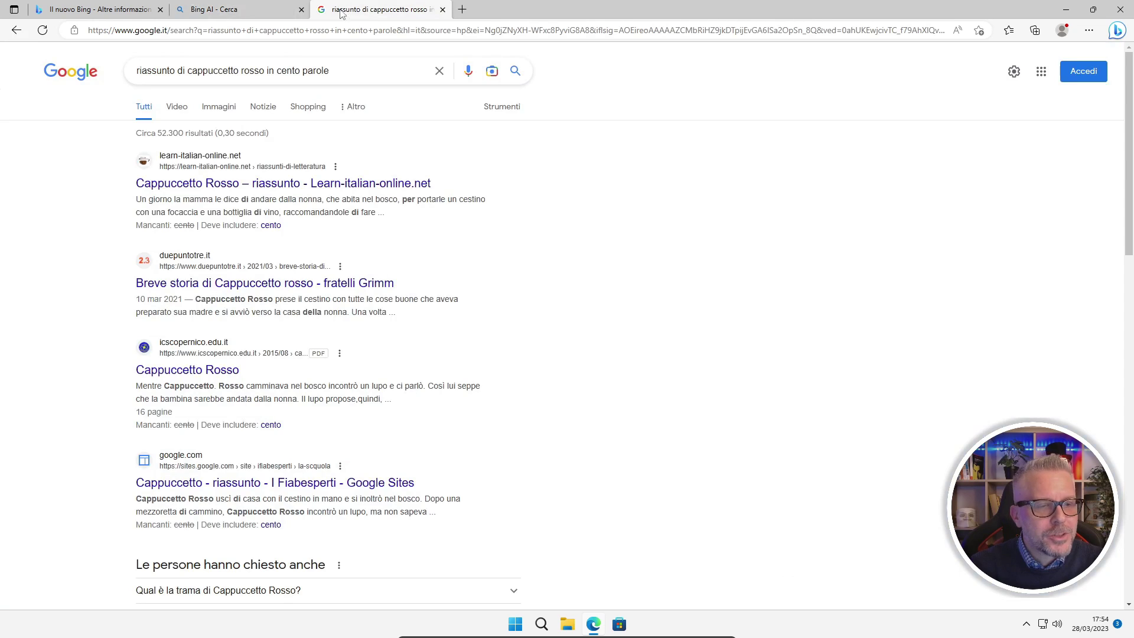
click(227, 12)
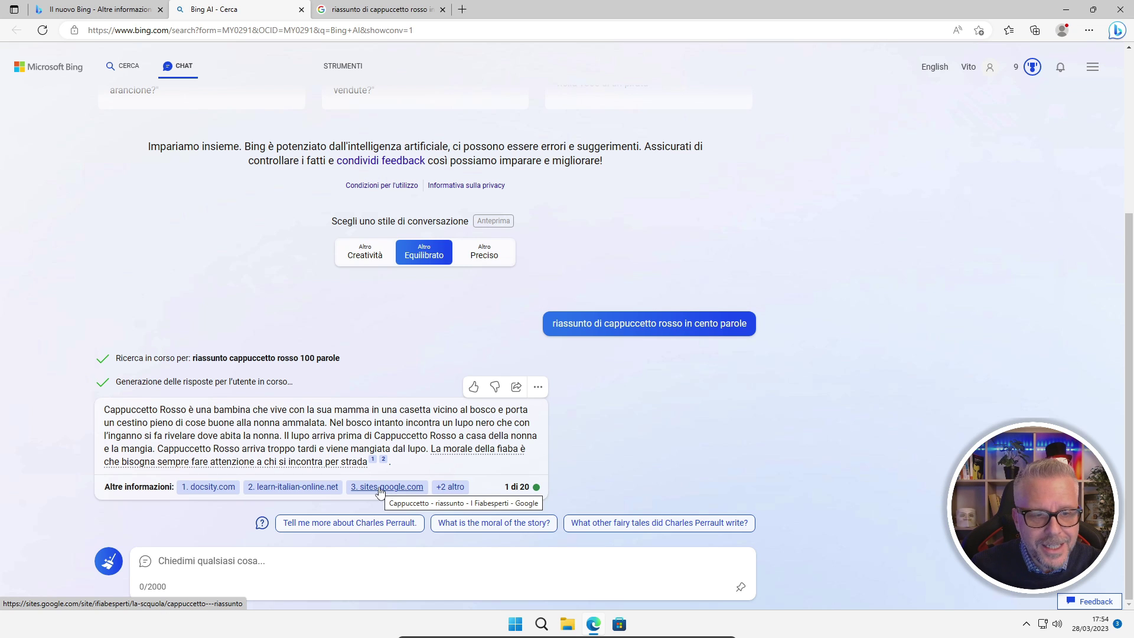
click(381, 9)
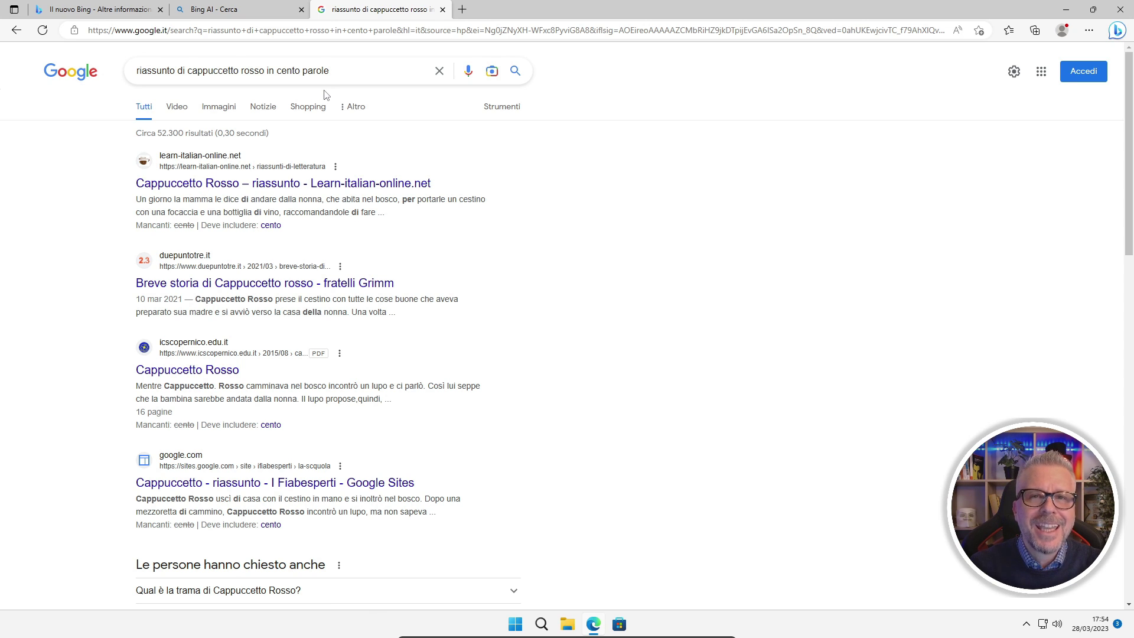
Step: Replace the Google query with 'riduci il riassunto a 30 parole' and run the search
triple_click(356, 73)
text(ridu)
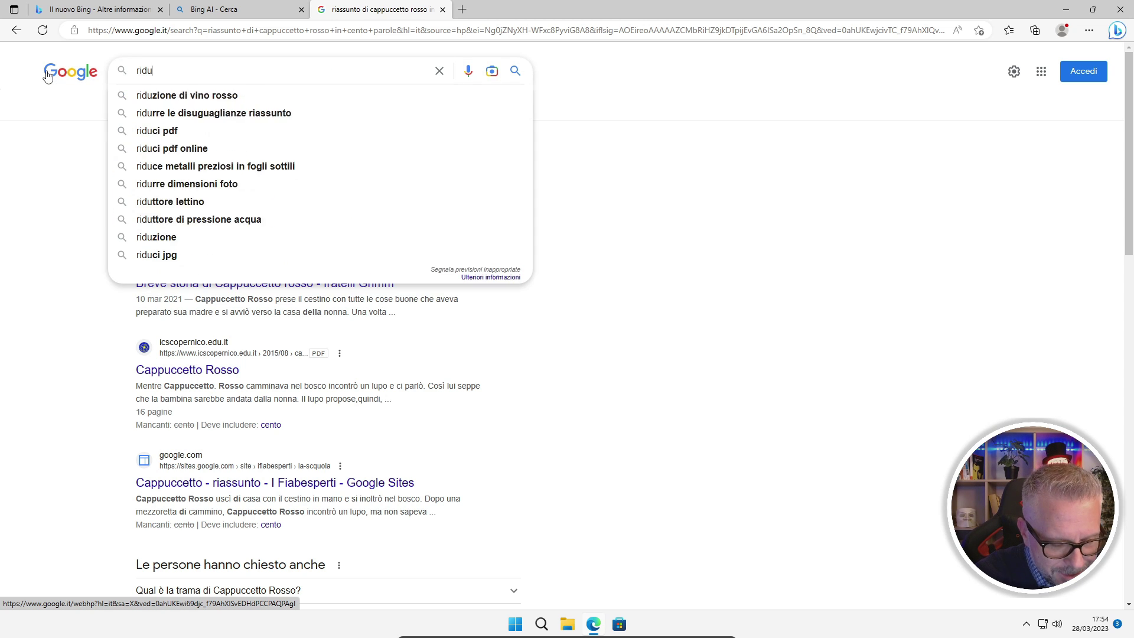
text(ci il riassunto a )
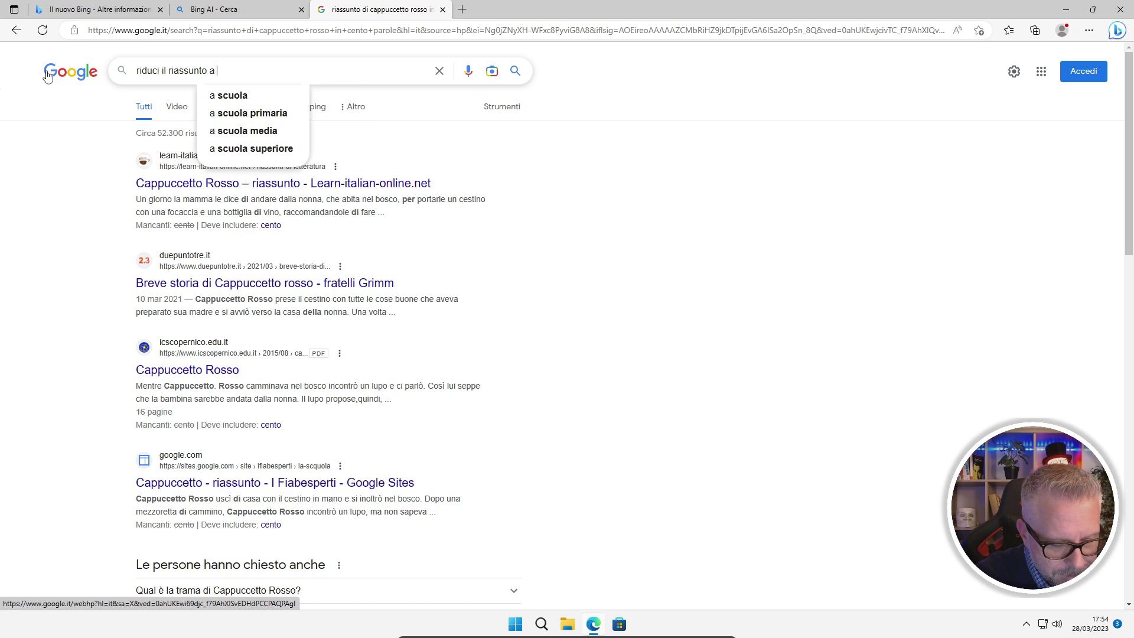
text(30 parole)
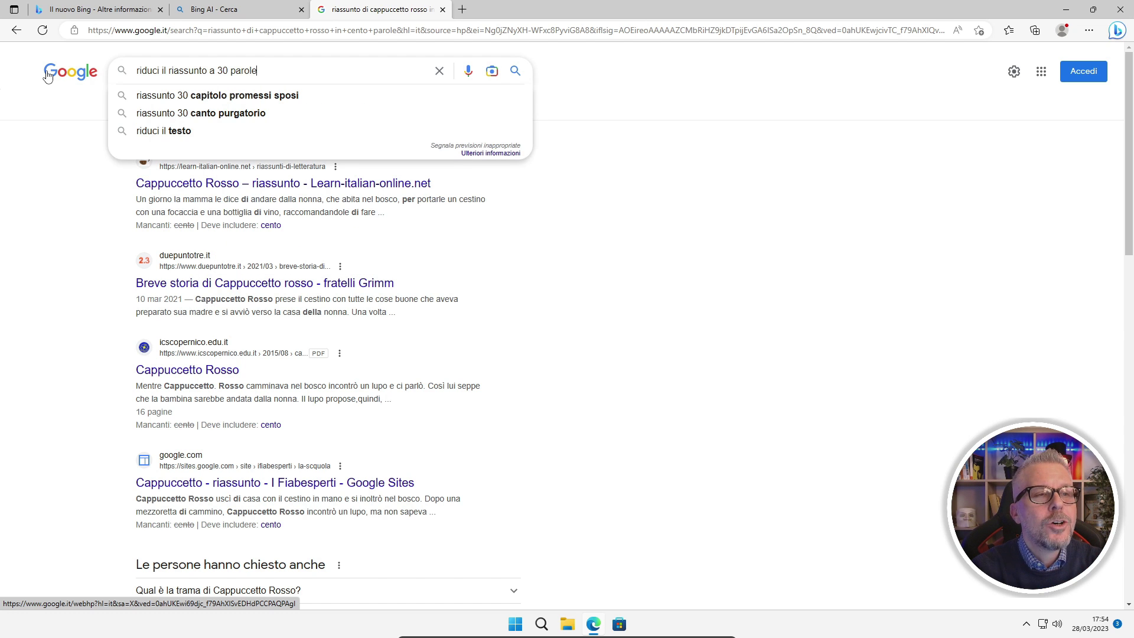
key(Return)
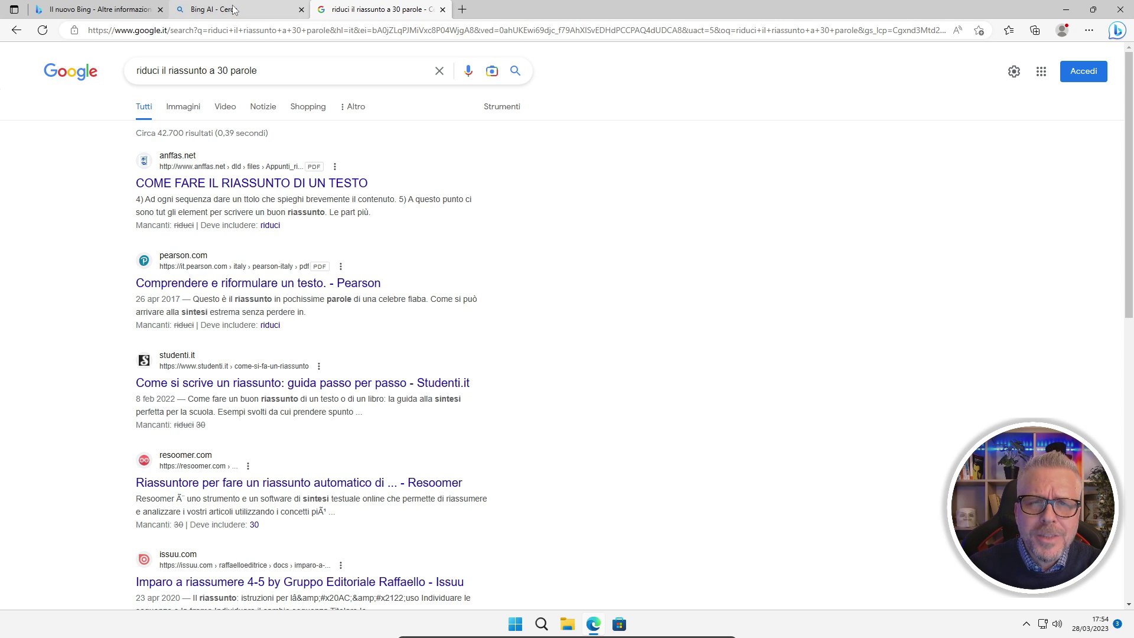
mouse_move(229, 15)
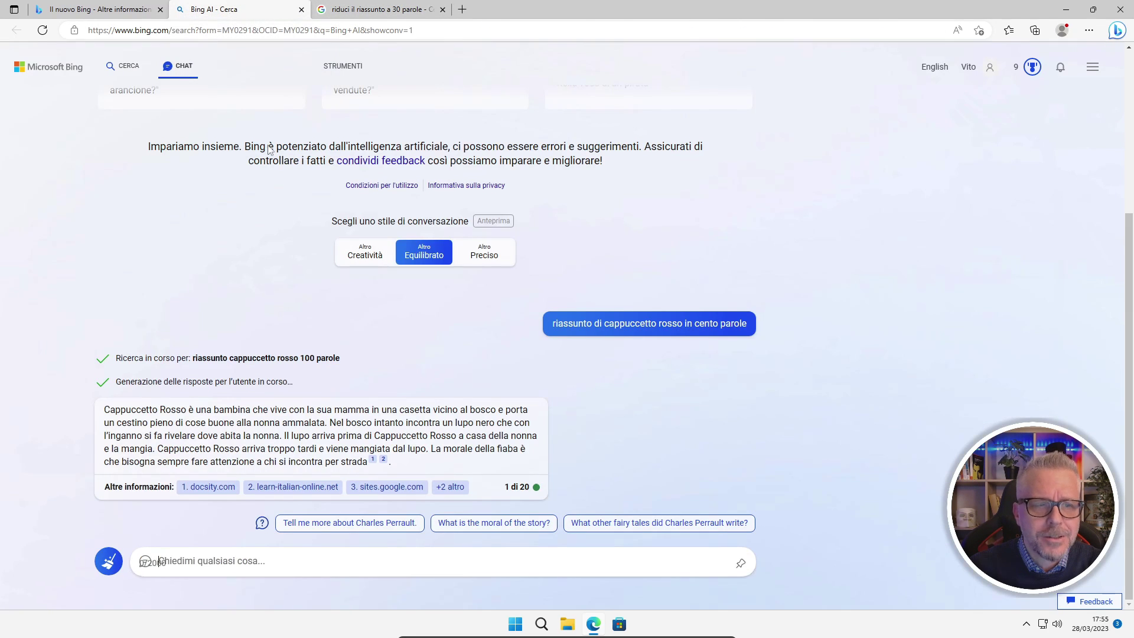
Step: Back in the Bing AI chat, ask for the Cappuccetto Rosso summary cut to 30 words
click(229, 15)
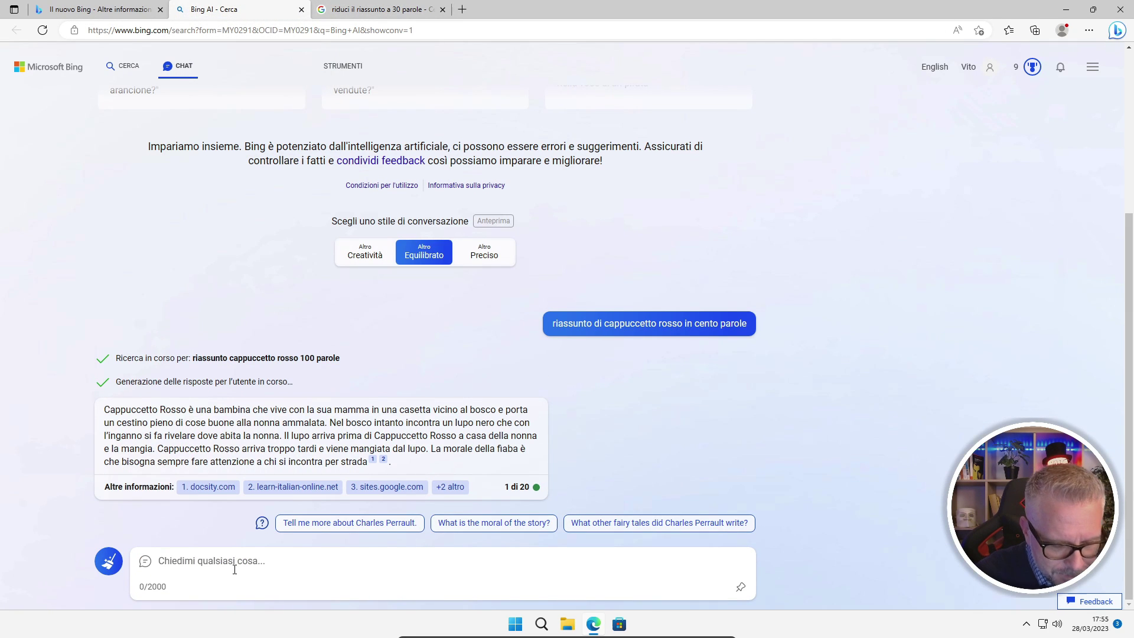
click(234, 570)
text(riduci il riassunto a )
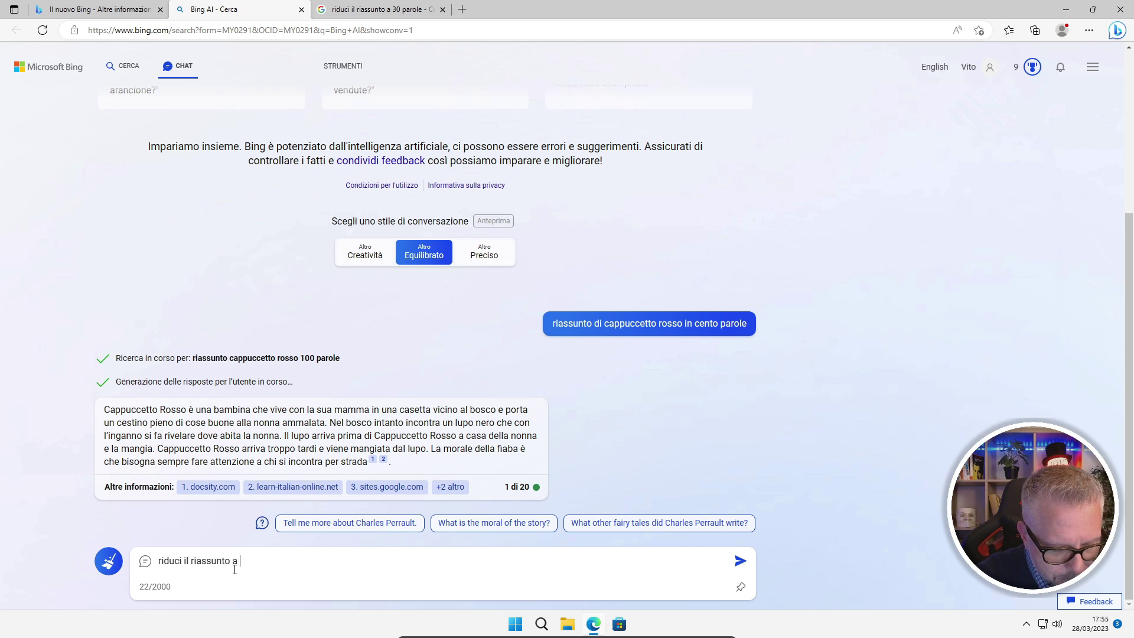
text(metà parole)
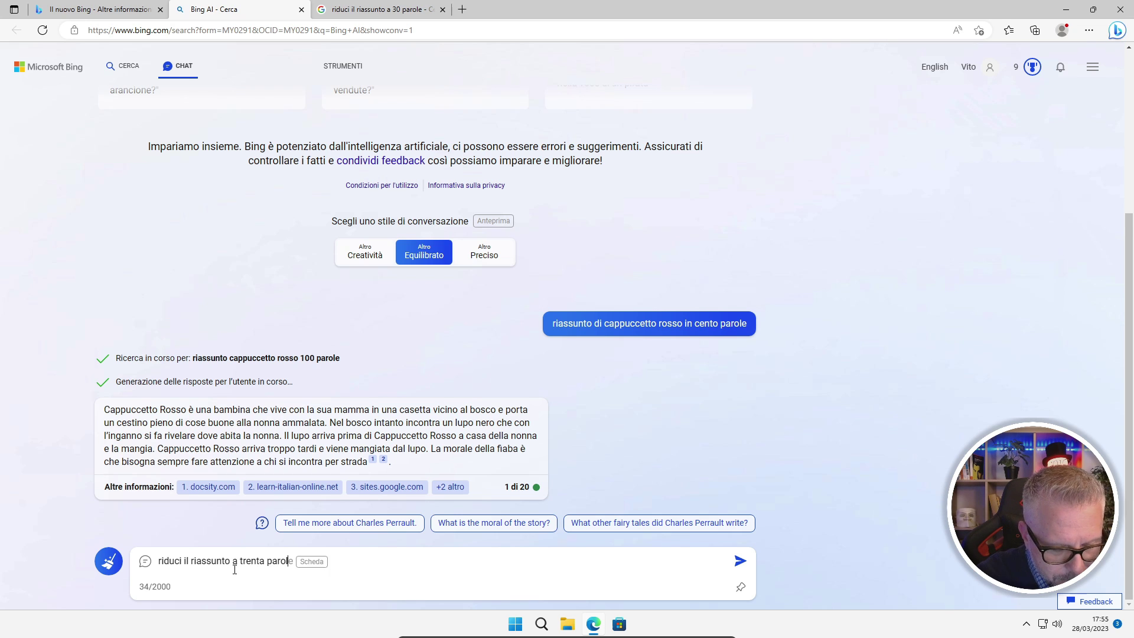
key(Return)
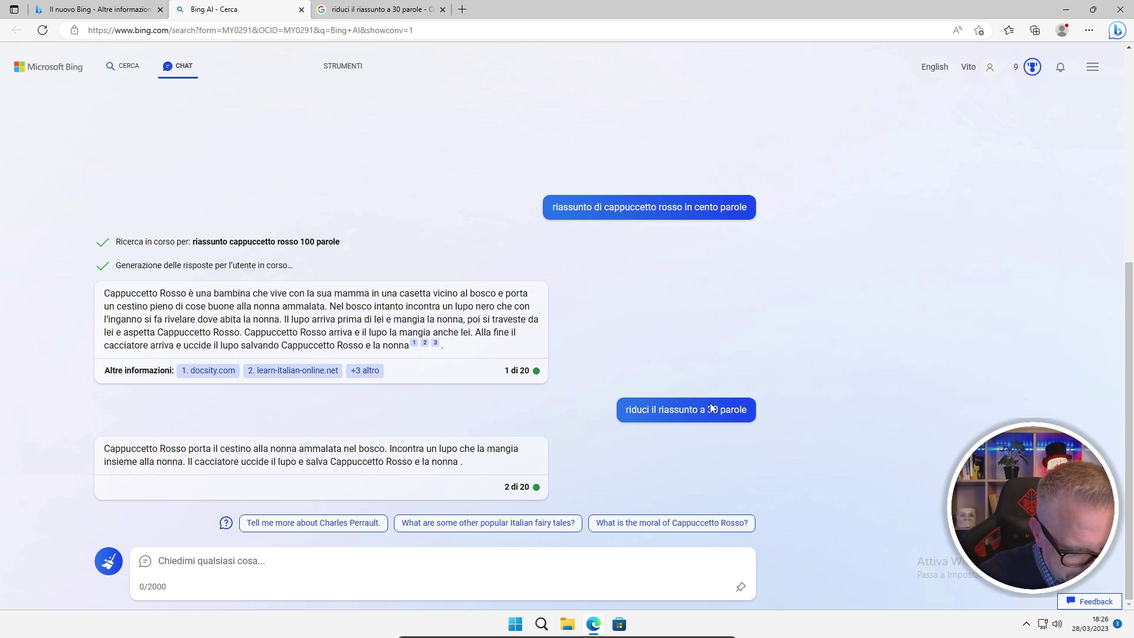
Step: Ask Bing Chat 'questa sera ho ospiti vegani a cena cosa posso preparargli?' and view the suggested dishes
text(questa sera ho osp)
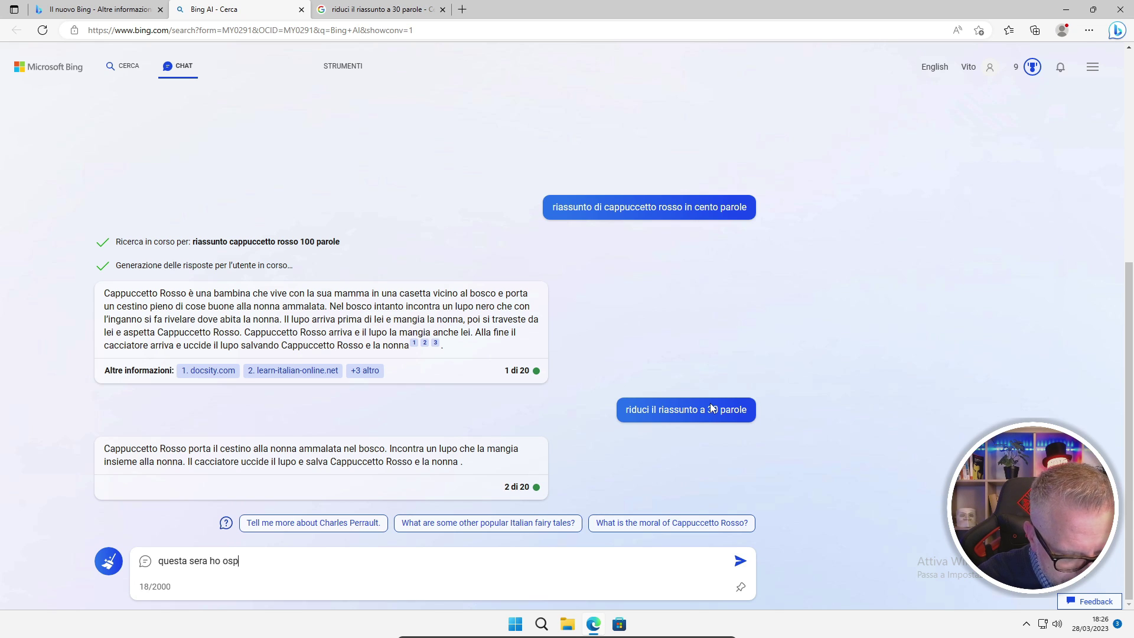
text(iti vegani a cena co)
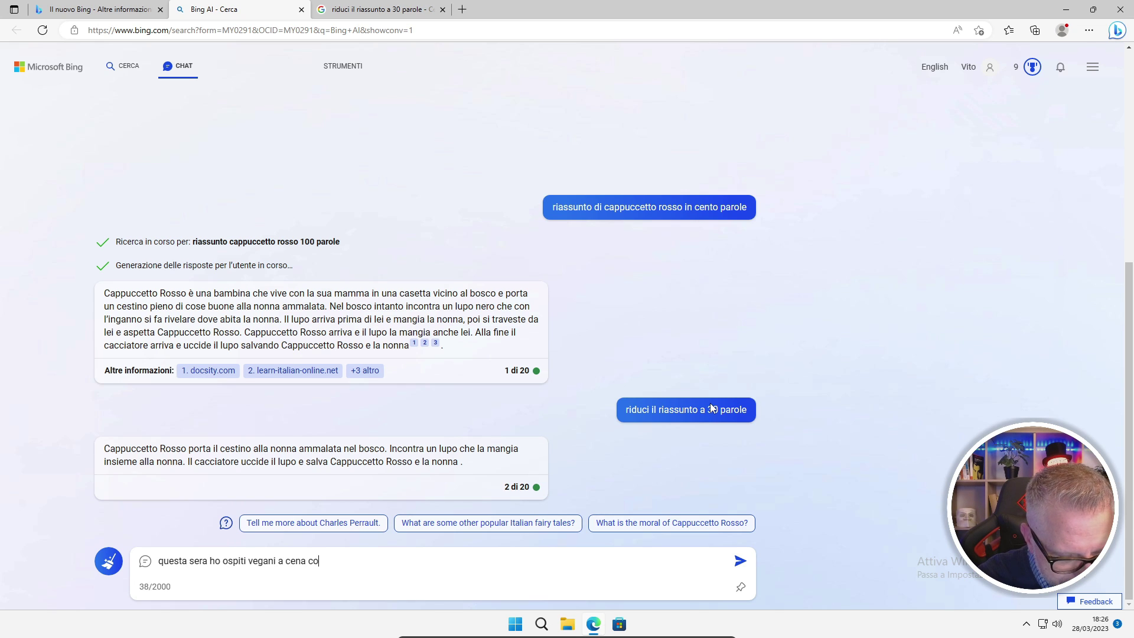
text(sa posso preparargli?)
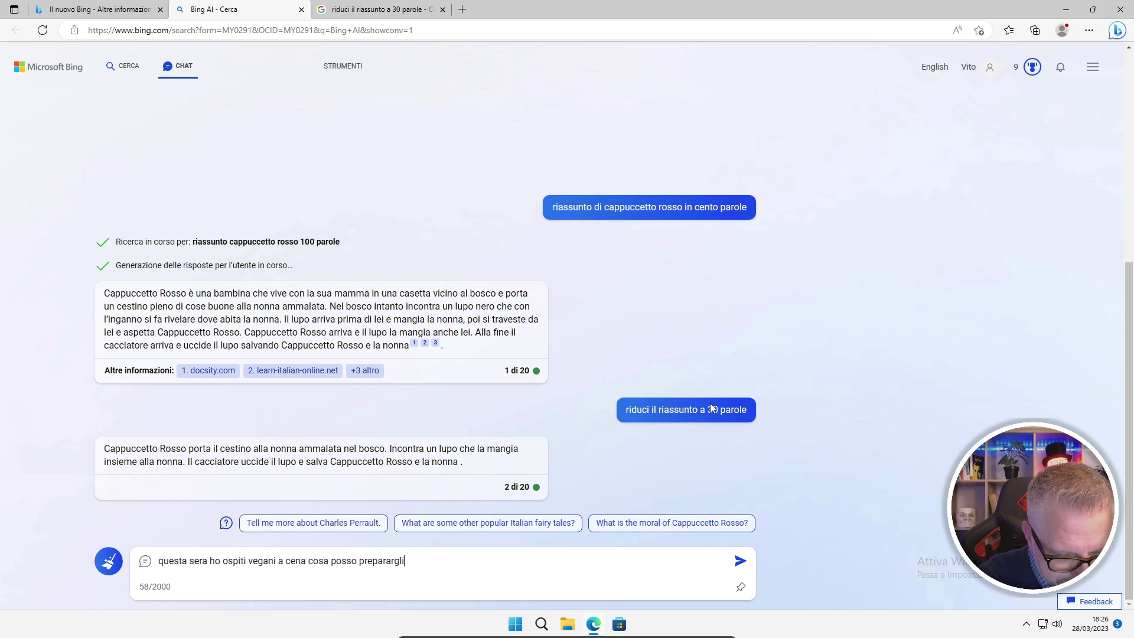
key(Return)
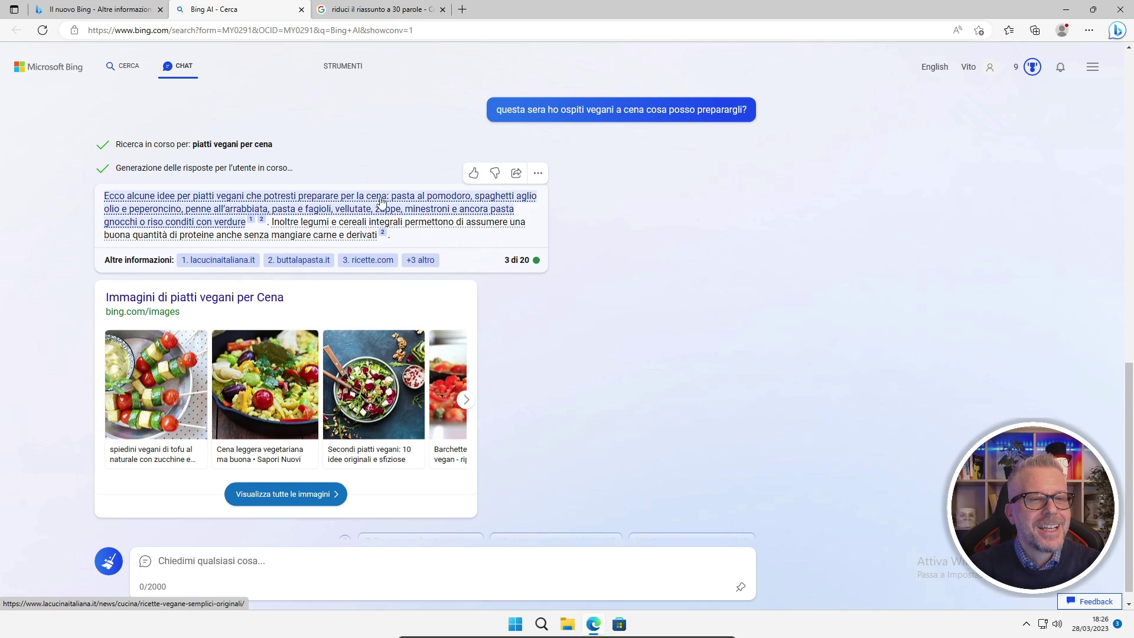
mouse_move(413, 203)
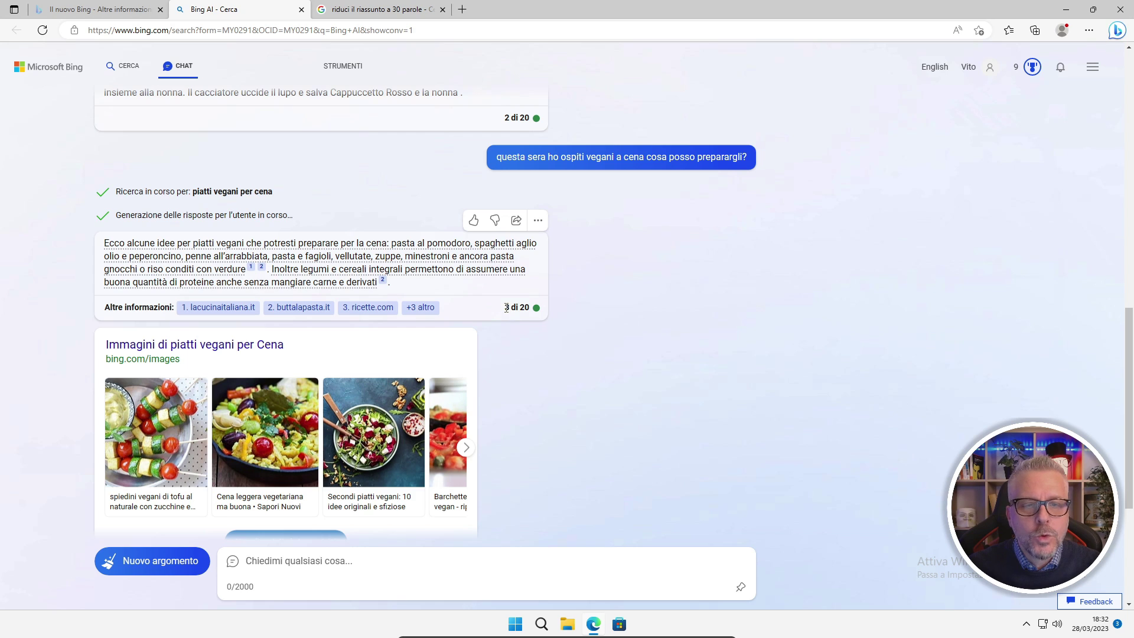
drag(506, 308, 529, 308)
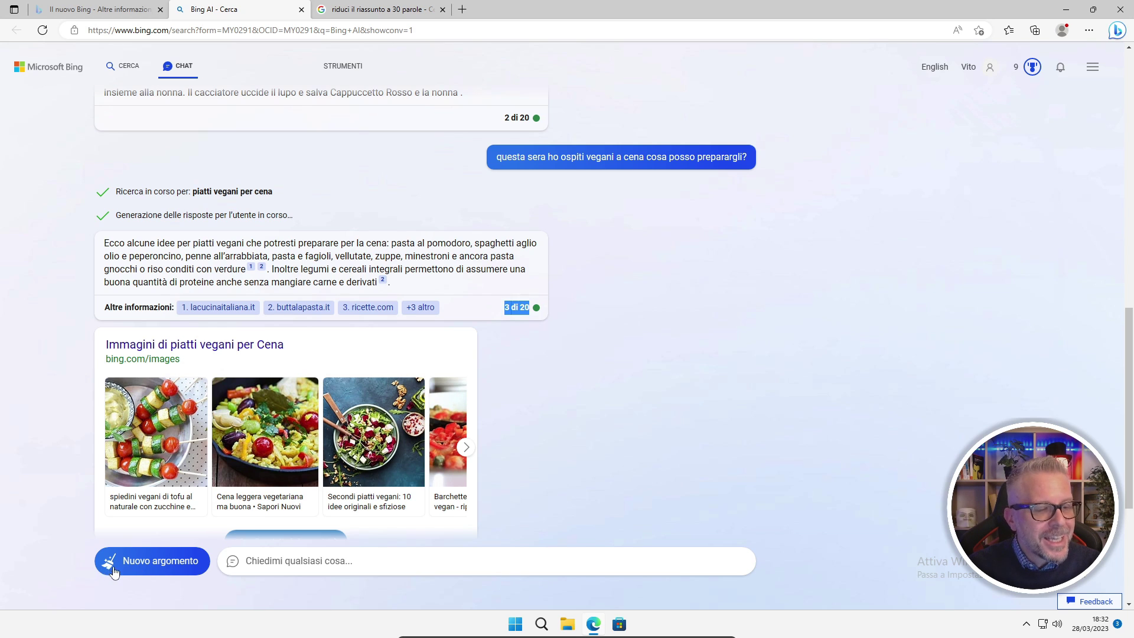
Step: Start a new topic with 'Nuovo argomento', leaving an empty message box ready for input
click(155, 568)
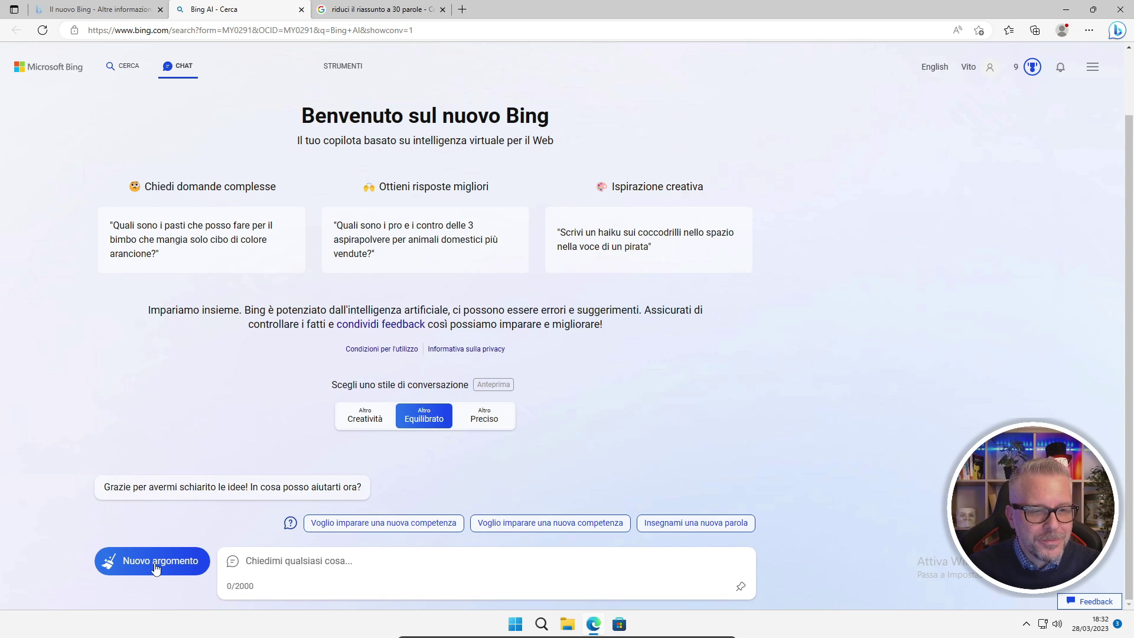
click(262, 571)
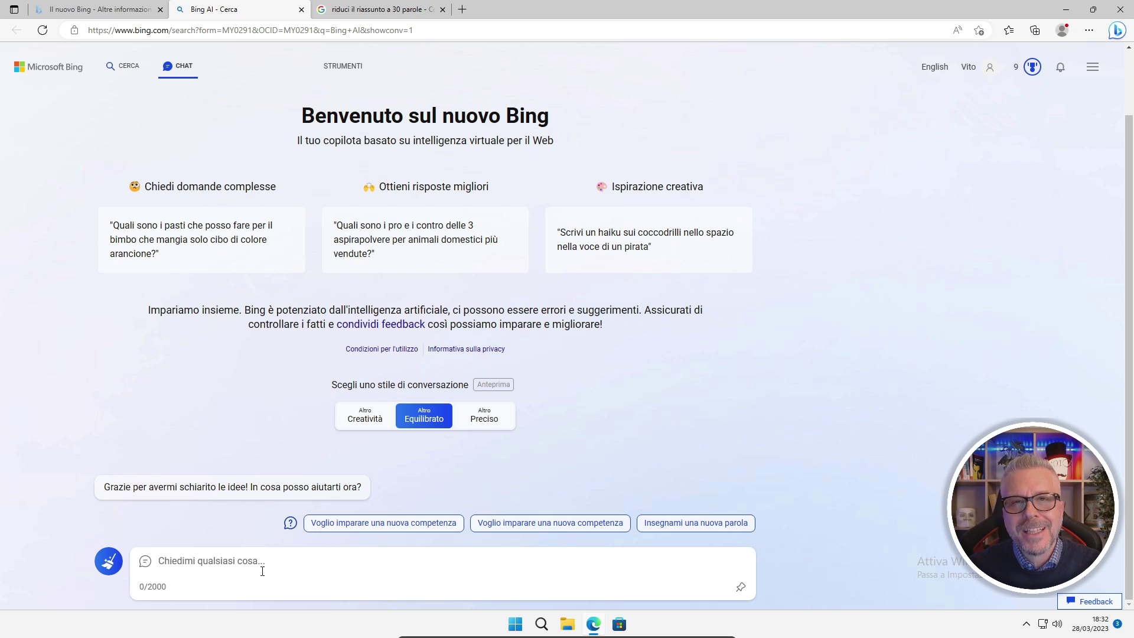